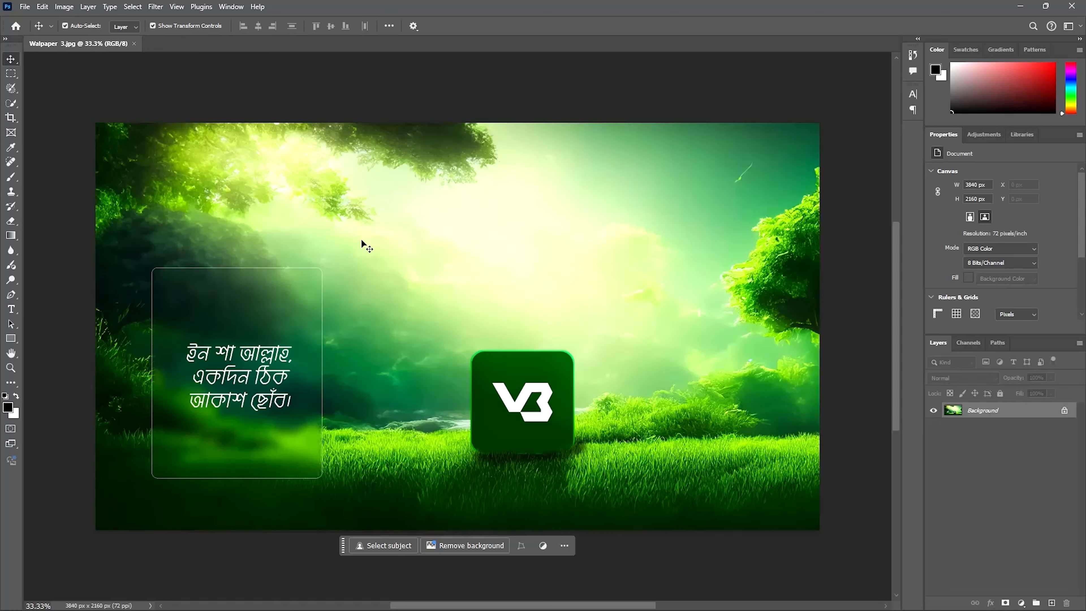
# Close the Walpaper 3.jpg document and switch back and forth between the Home screen and the empty workspace.
pyautogui.hotkey('ctrl', 'w')
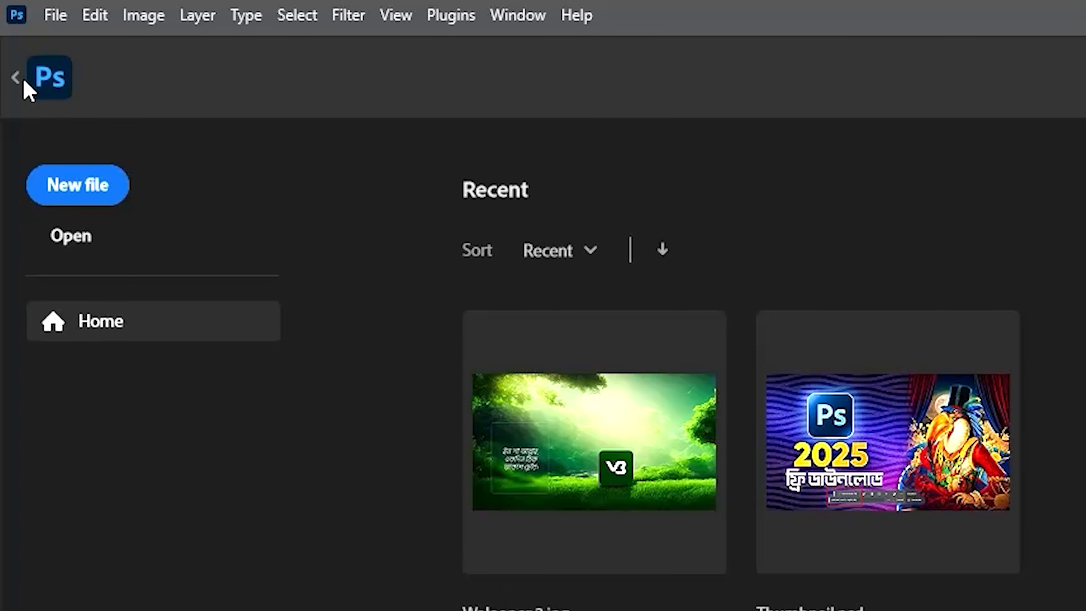
pyautogui.click(15, 77)
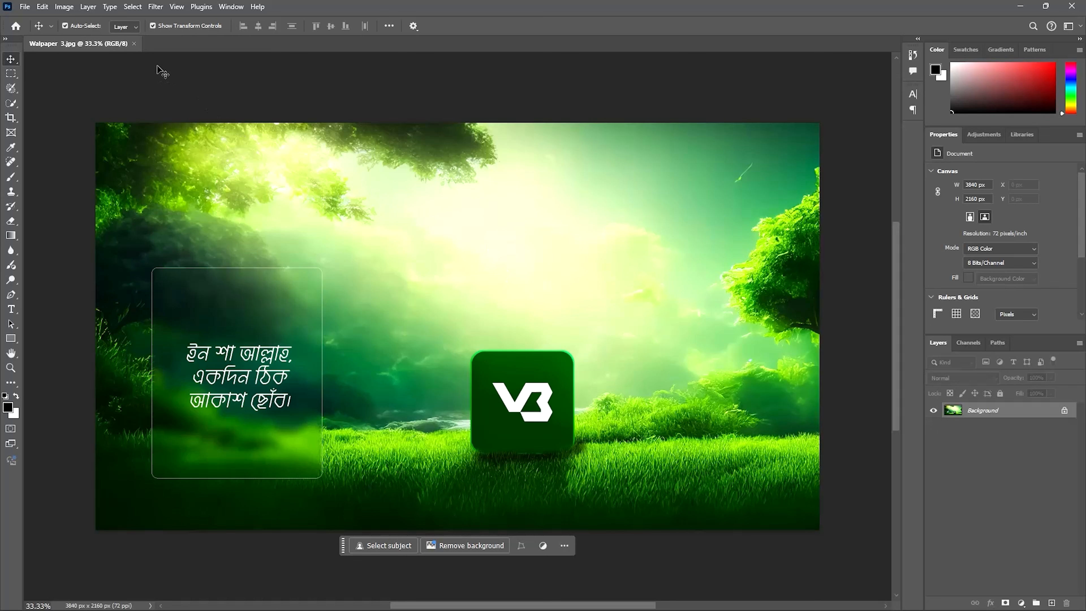
pyautogui.click(133, 44)
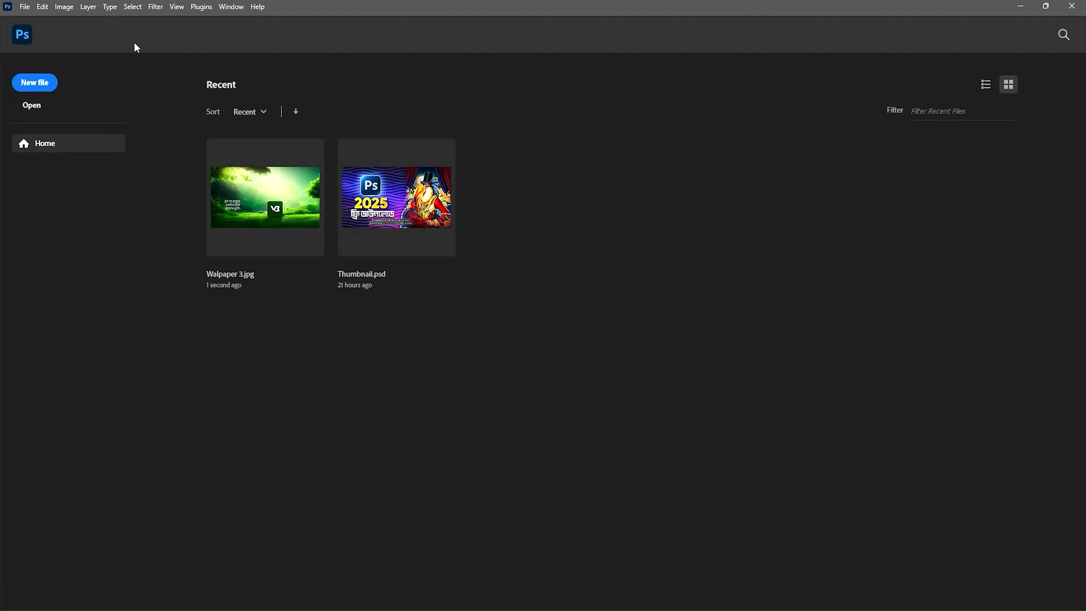
pyautogui.click(20, 37)
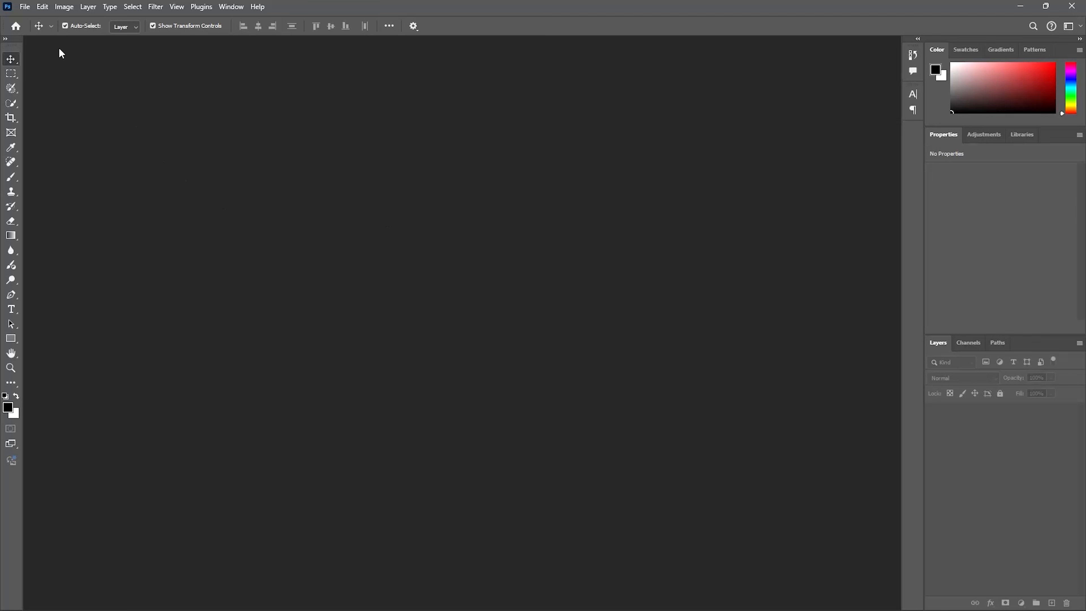
pyautogui.click(16, 26)
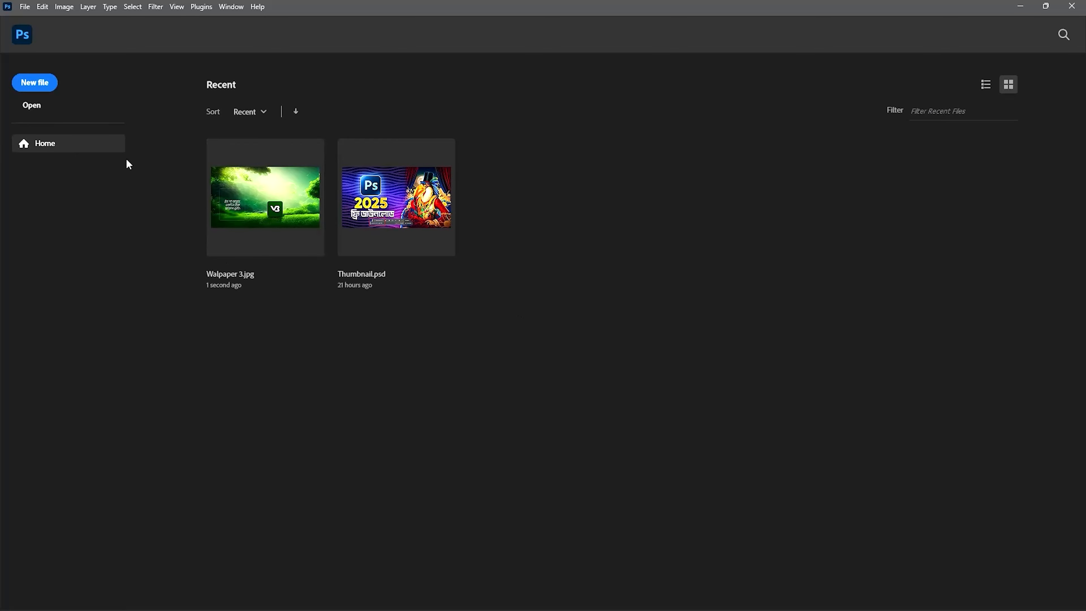
pyautogui.click(21, 36)
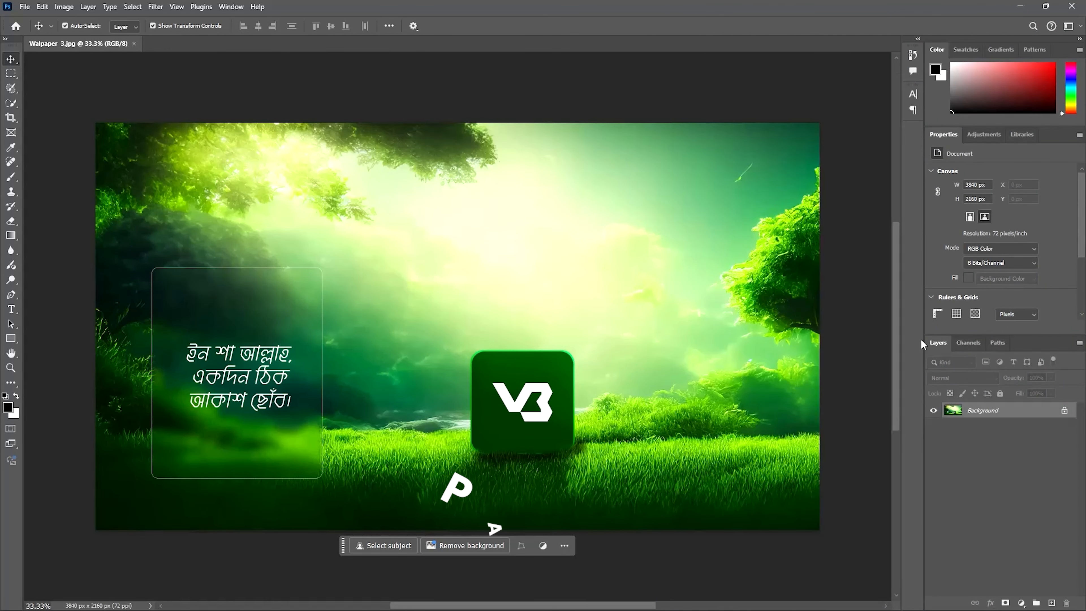
# Look through the Swatches, Gradients, Patterns, Channels, Paths, Layers, Adjustments, Libraries and Properties panels.
pyautogui.click(965, 49)
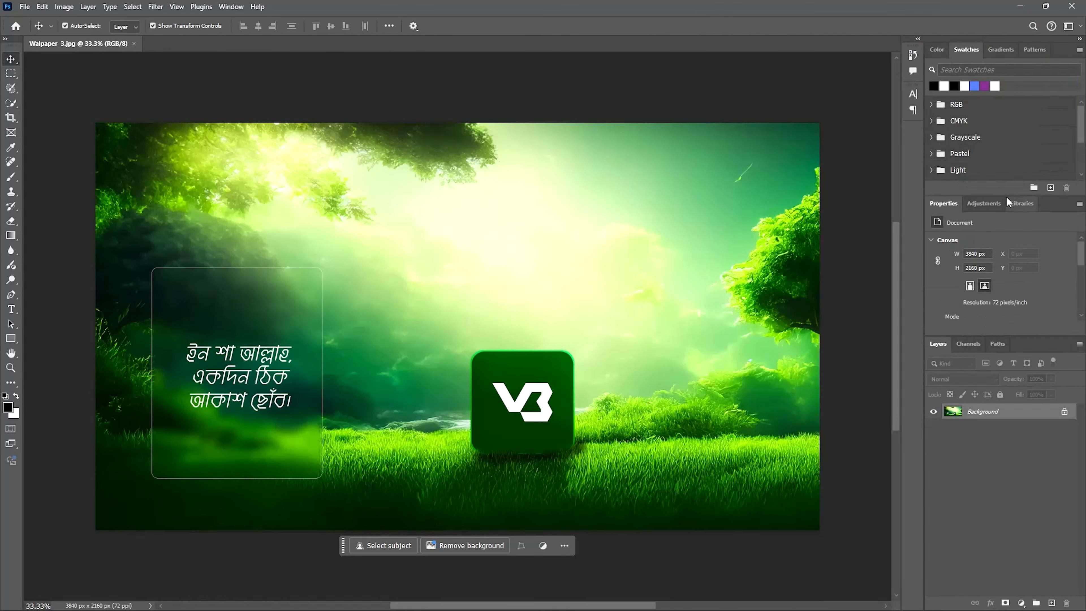
pyautogui.click(1001, 49)
pyautogui.click(1033, 51)
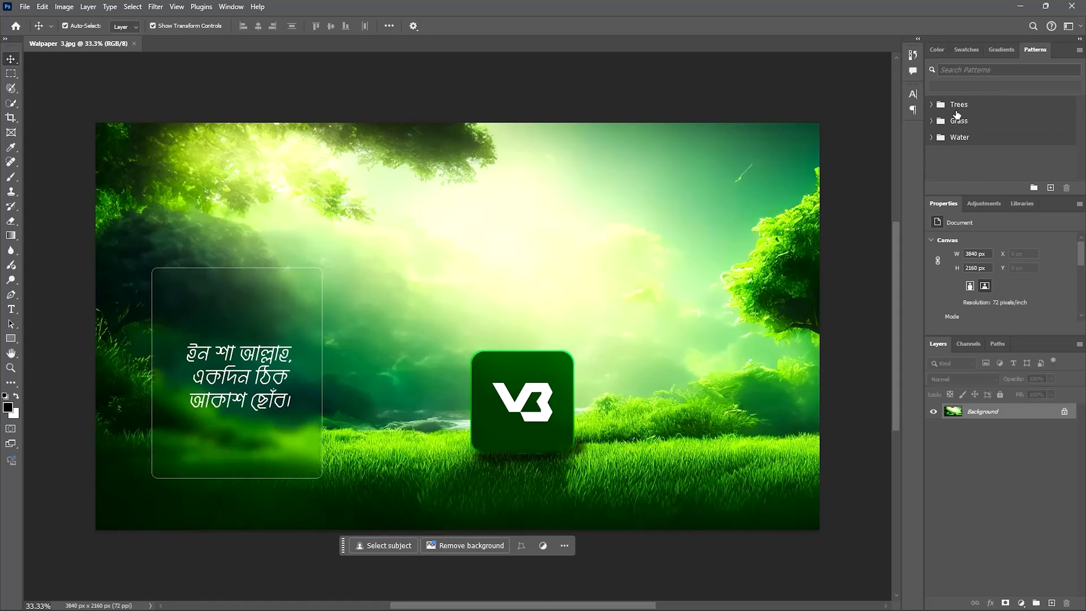
pyautogui.click(968, 344)
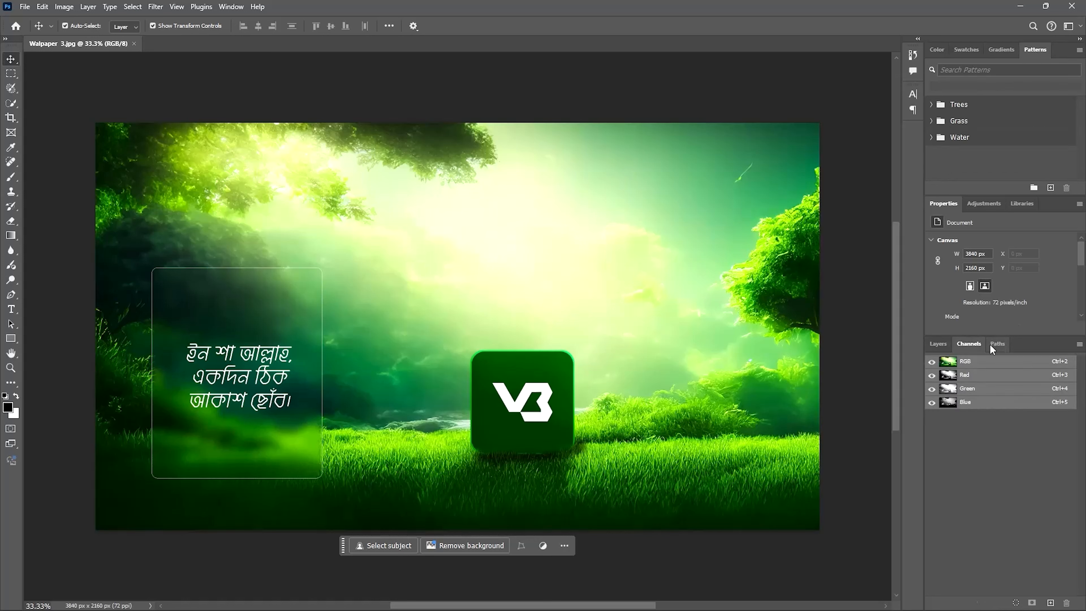
pyautogui.click(997, 344)
pyautogui.click(937, 347)
pyautogui.moveTo(936, 347)
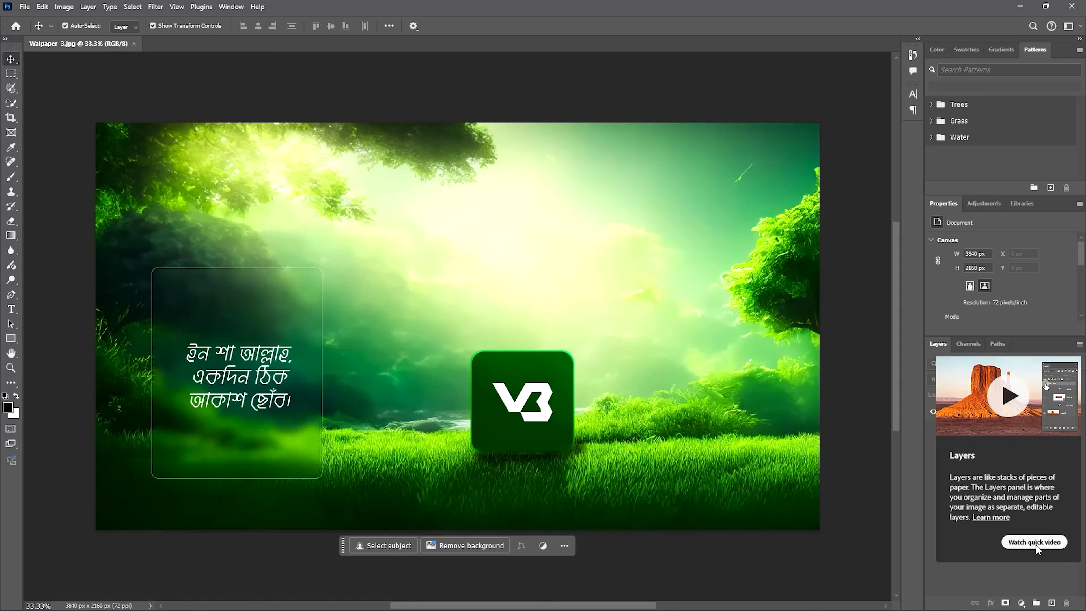
pyautogui.click(1036, 544)
pyautogui.click(731, 154)
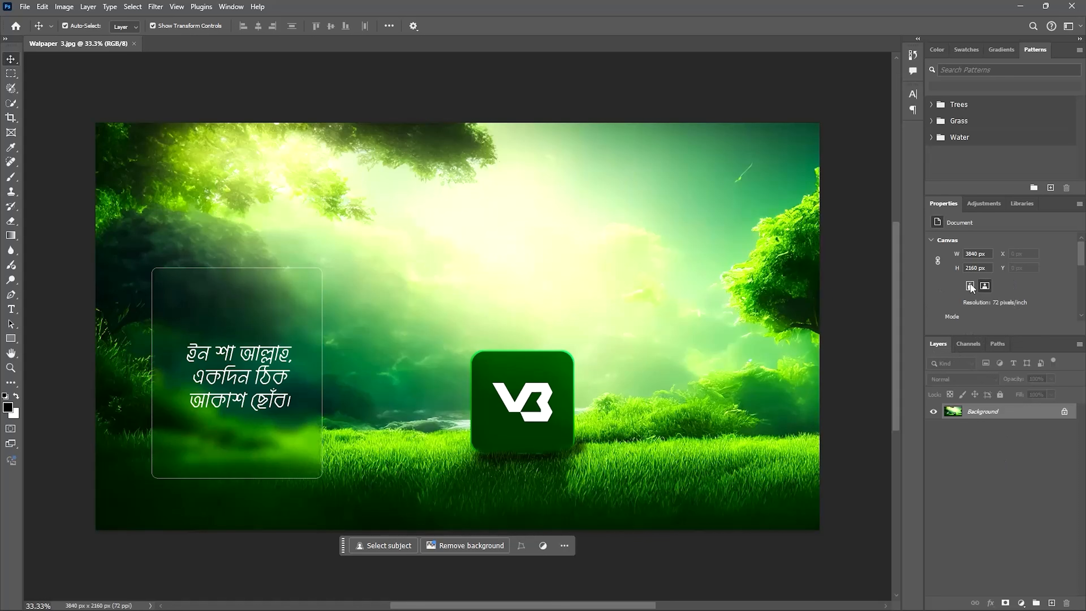
pyautogui.click(978, 204)
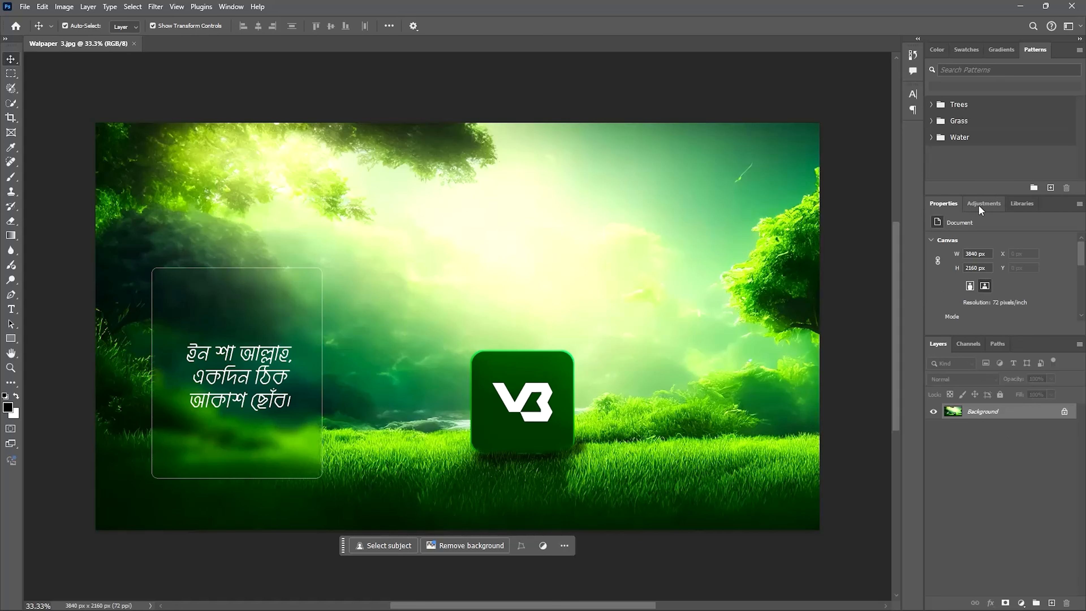
pyautogui.click(1023, 203)
pyautogui.click(943, 204)
# Detach the Color panel from its dock and close it.
pyautogui.click(938, 50)
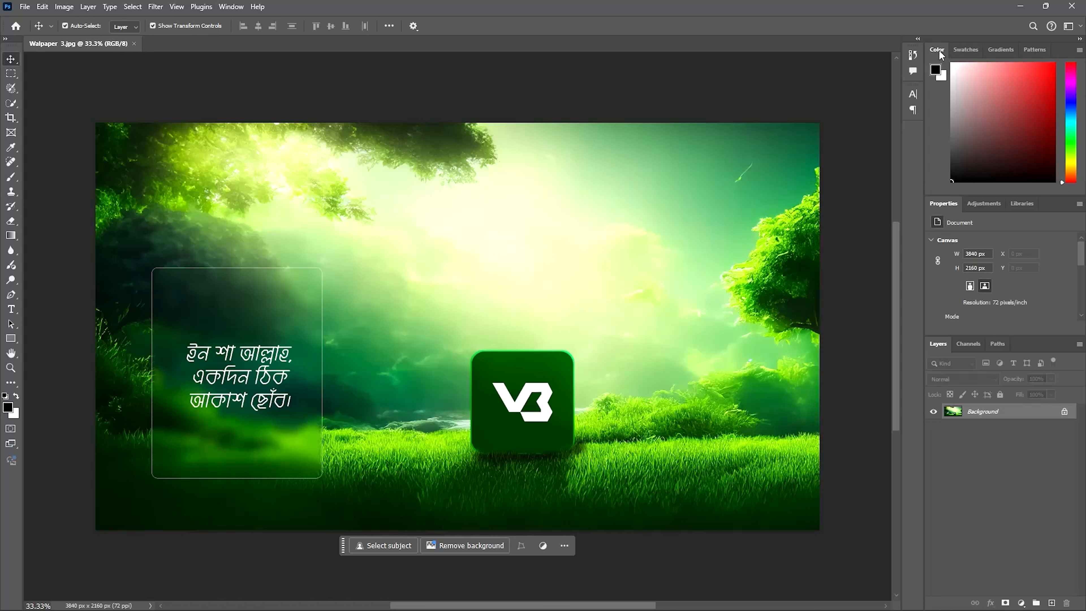
pyautogui.moveTo(938, 50); pyautogui.dragTo(683, 64)
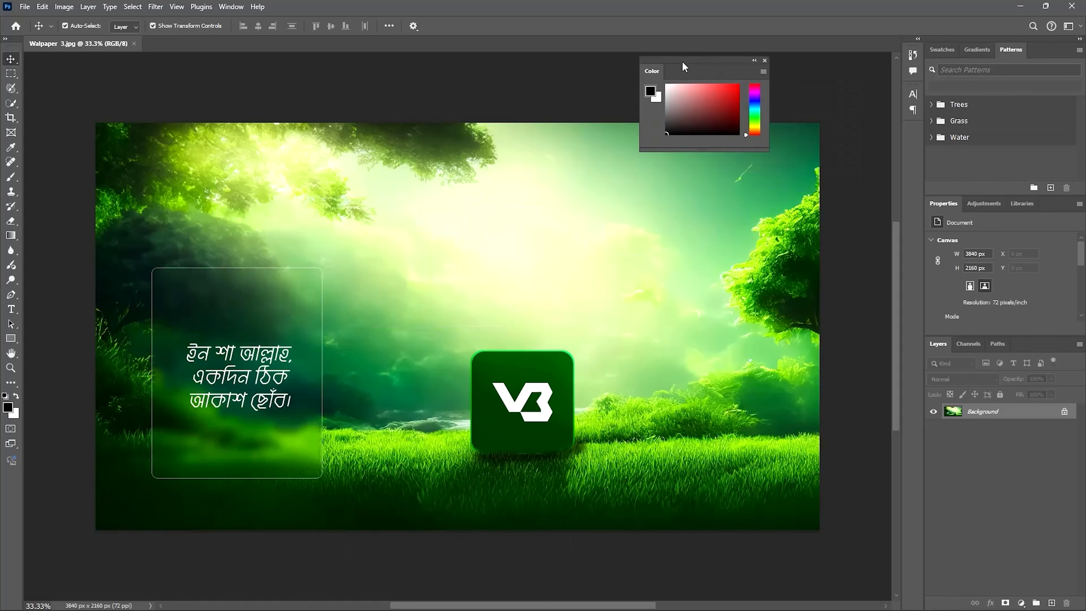
pyautogui.click(764, 60)
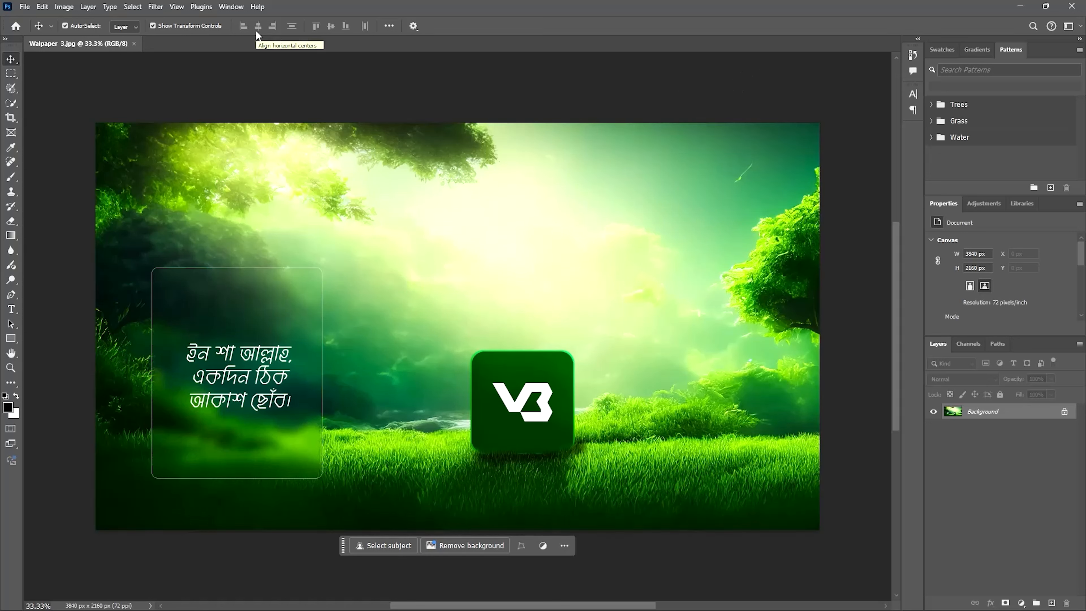
# Switch to the Graphic and Web workspace and look through its Character, Paragraph and Glyphs panels.
pyautogui.click(230, 7)
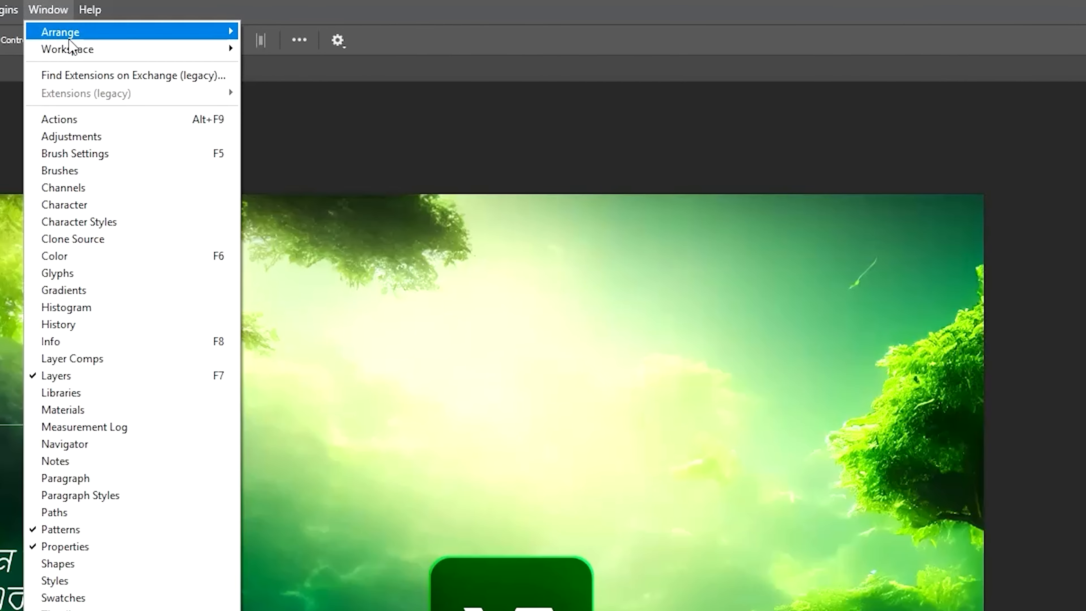
pyautogui.moveTo(113, 45)
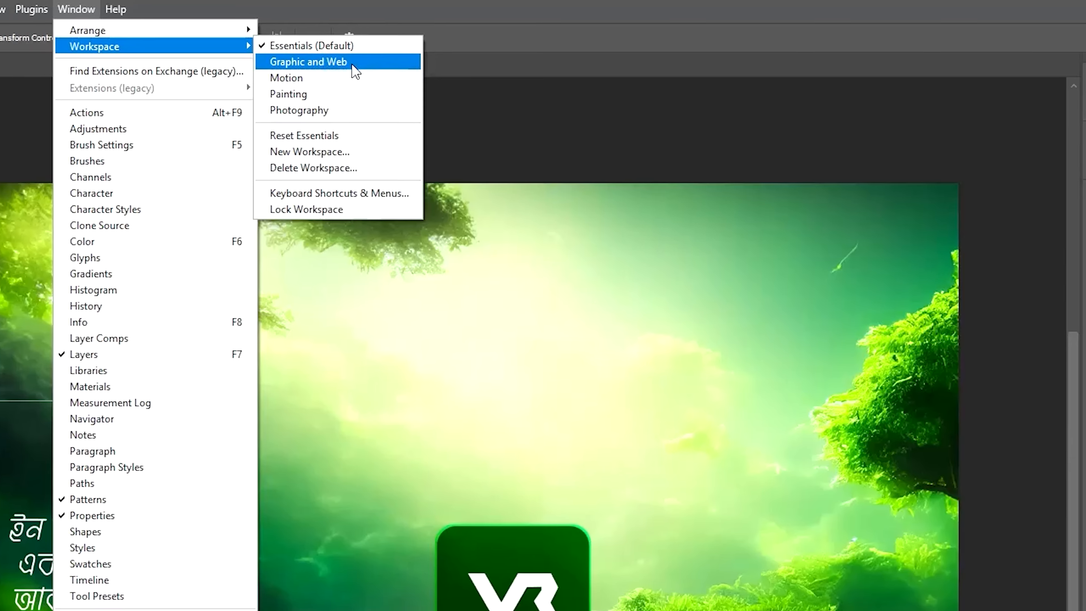
pyautogui.click(337, 65)
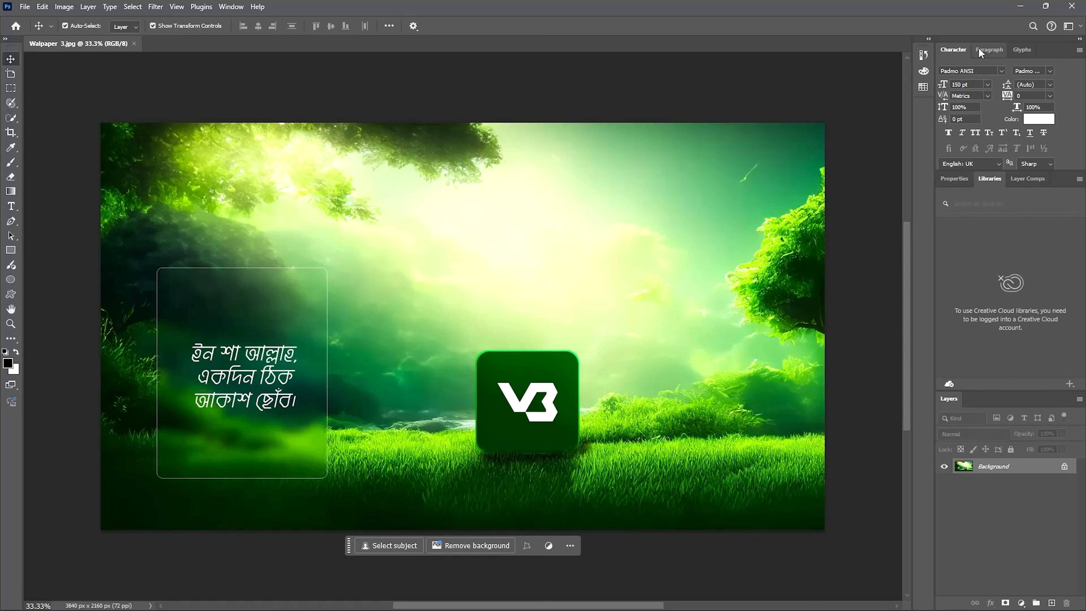
pyautogui.click(988, 49)
pyautogui.click(1012, 49)
pyautogui.click(931, 49)
# Switch to the Photography workspace and look through its list of single adjustments.
pyautogui.click(231, 7)
pyautogui.moveTo(271, 31)
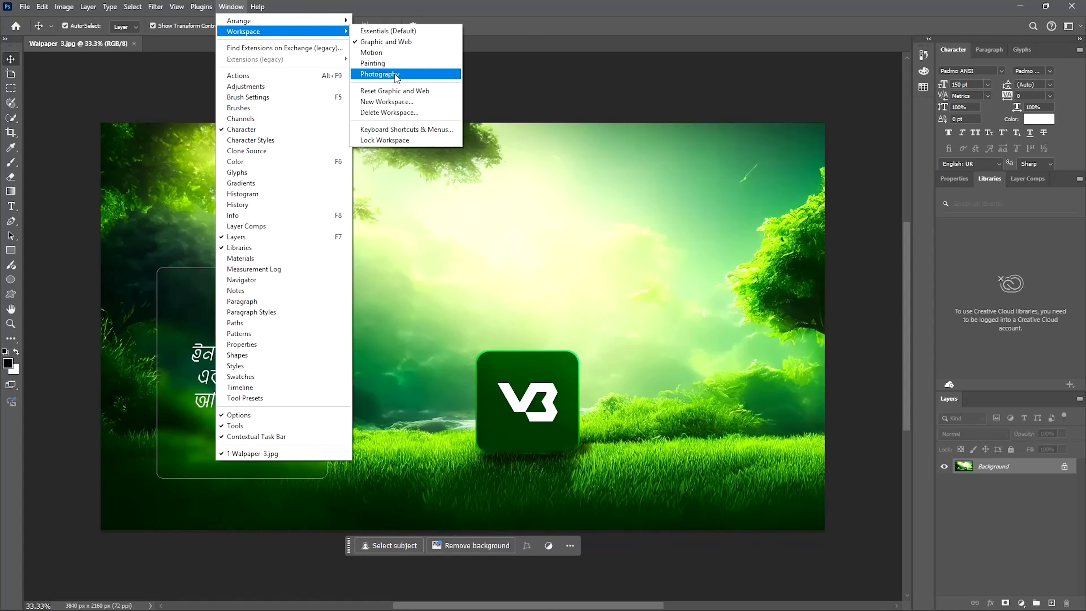
pyautogui.click(406, 76)
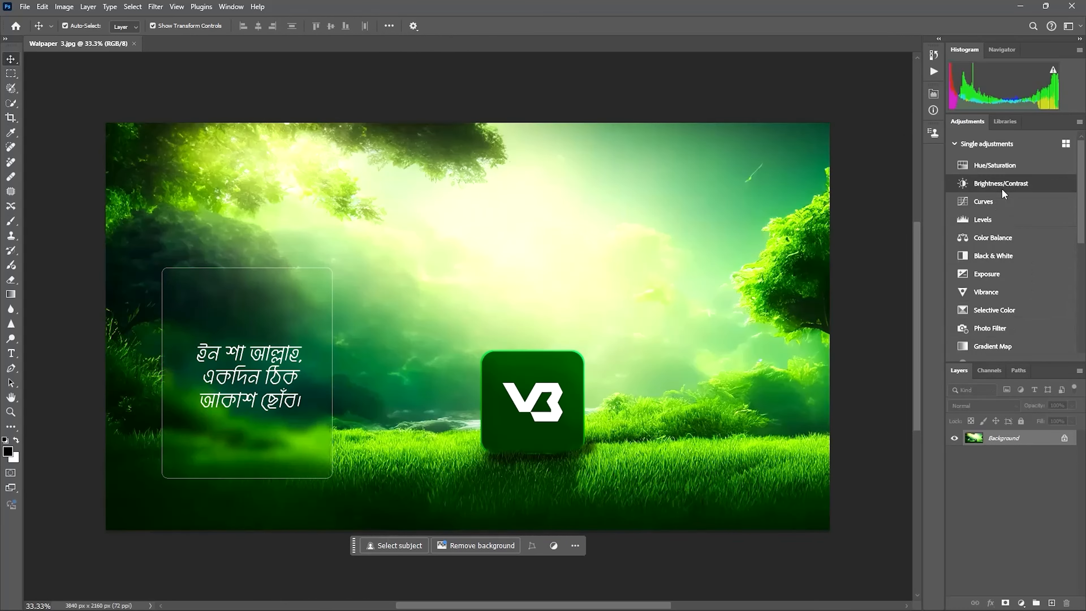
pyautogui.scroll(-5, 1009, 197)
pyautogui.scroll(5, 1016, 209)
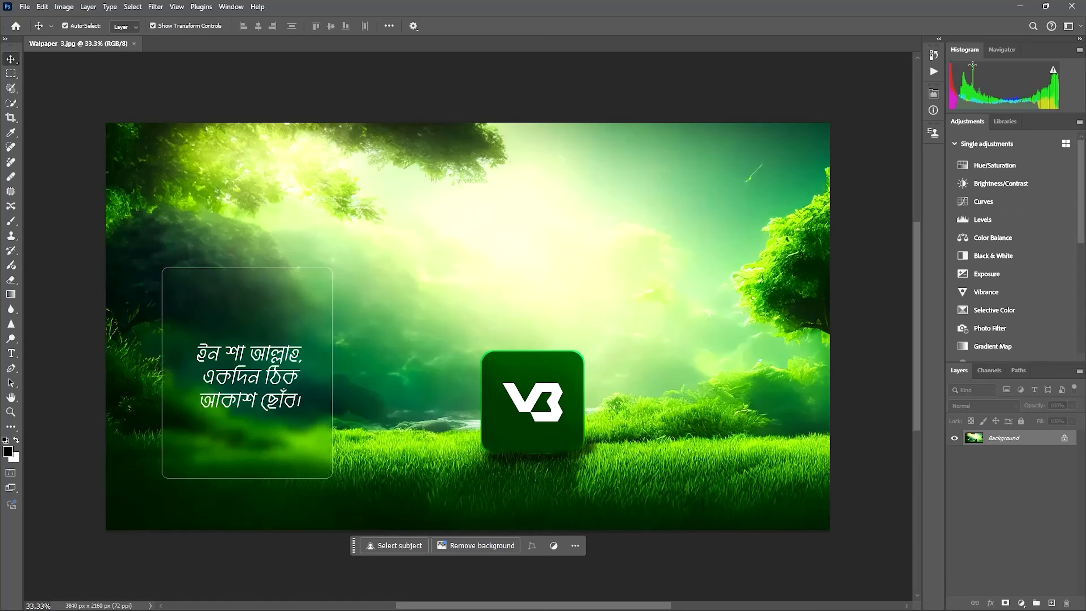
# Detach and close the Histogram and Navigator group, the Channels and Paths panels, and the Tools bar.
pyautogui.moveTo(1035, 50); pyautogui.dragTo(624, 312)
pyautogui.click(679, 301)
pyautogui.moveTo(989, 332); pyautogui.dragTo(582, 312)
pyautogui.click(678, 301)
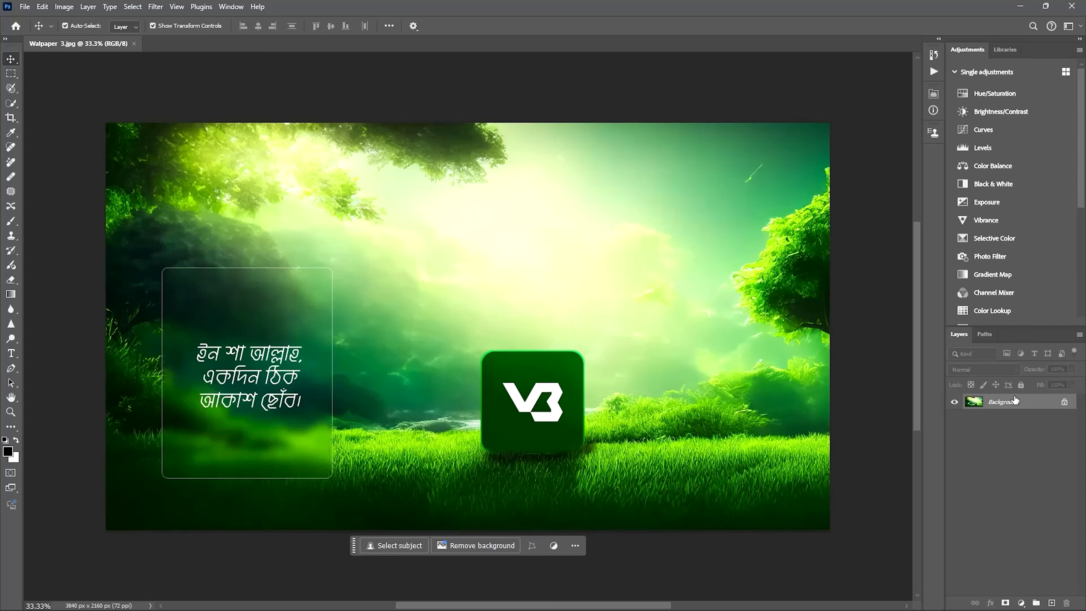
pyautogui.moveTo(990, 334); pyautogui.dragTo(700, 344)
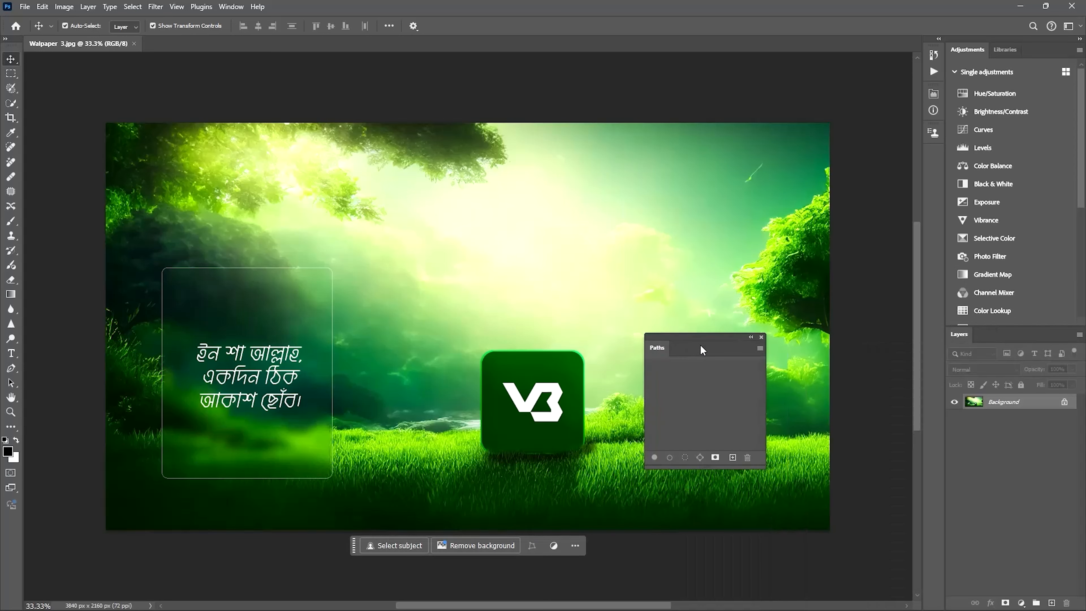
pyautogui.click(762, 337)
pyautogui.moveTo(10, 46); pyautogui.dragTo(399, 146)
pyautogui.click(390, 133)
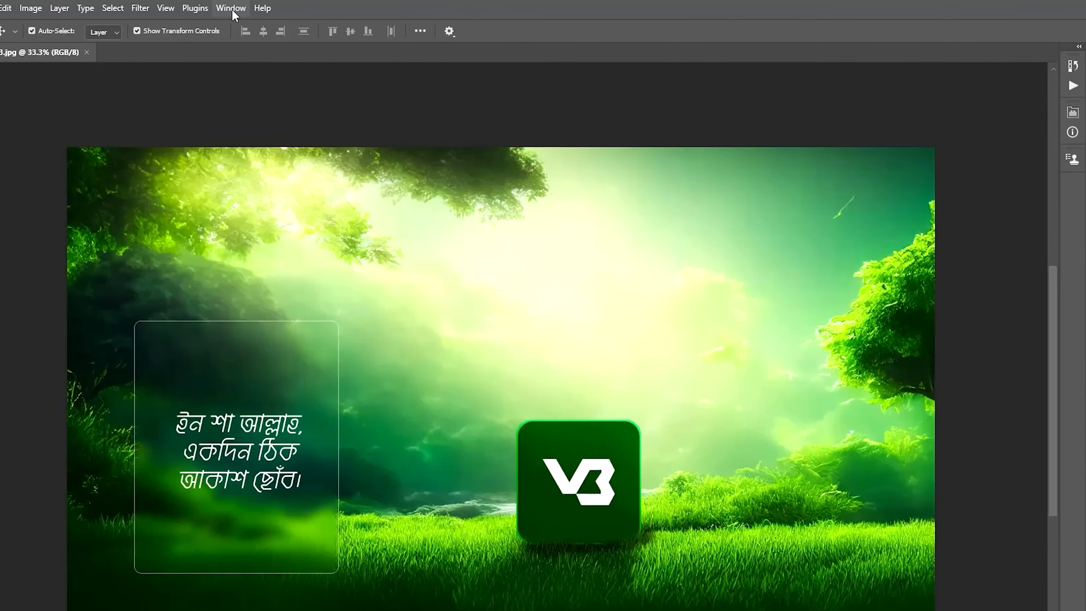
# Reset the Photography workspace to its default layout.
pyautogui.click(231, 6)
pyautogui.moveTo(255, 46)
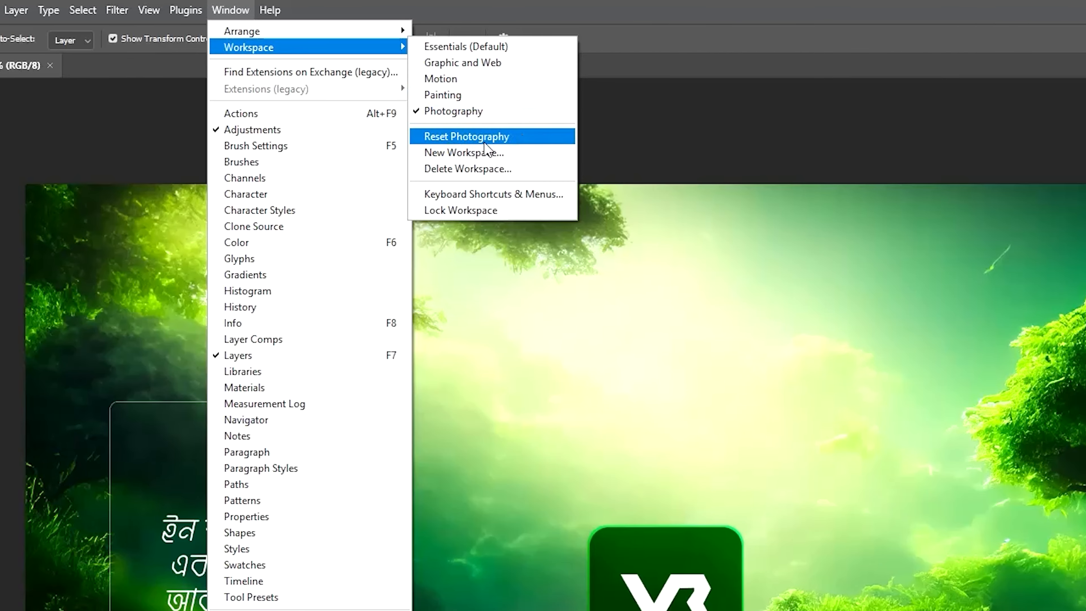
pyautogui.click(467, 137)
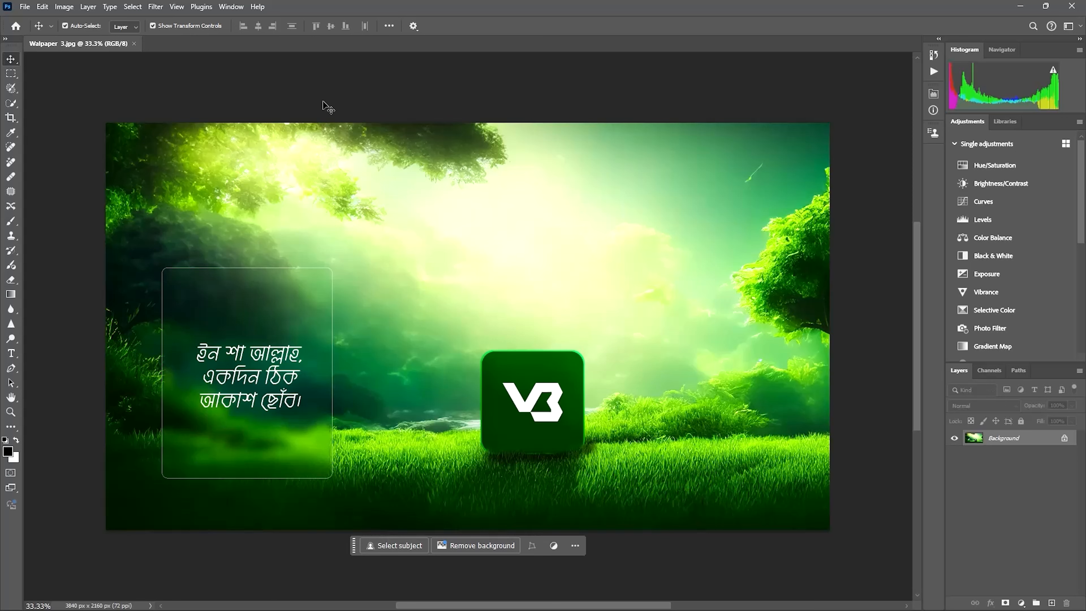
# Switch to the Essentials (Default) workspace.
pyautogui.click(231, 8)
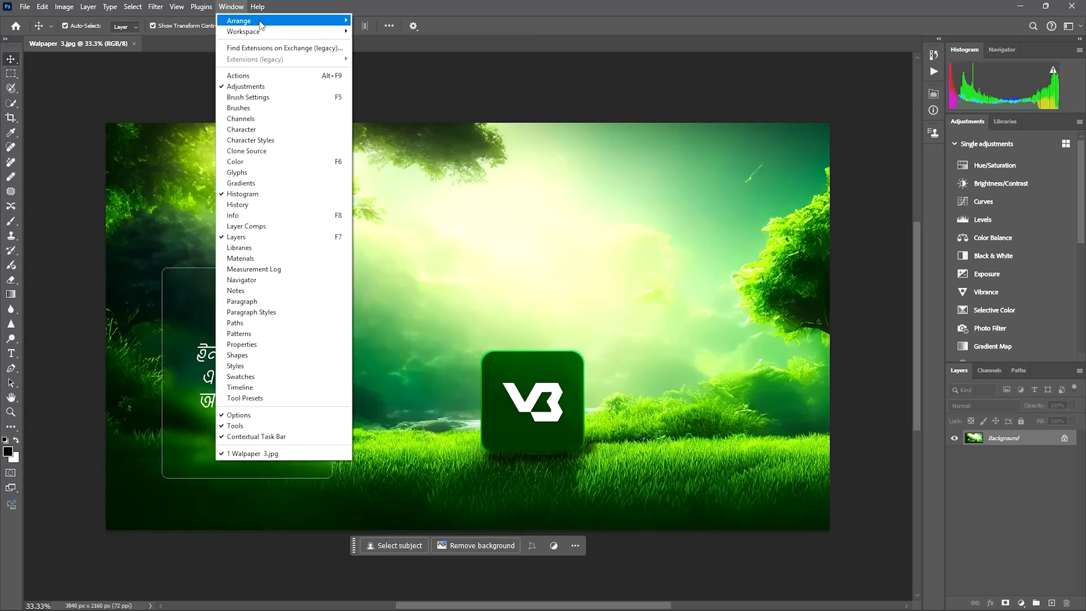
pyautogui.moveTo(261, 32)
pyautogui.click(378, 30)
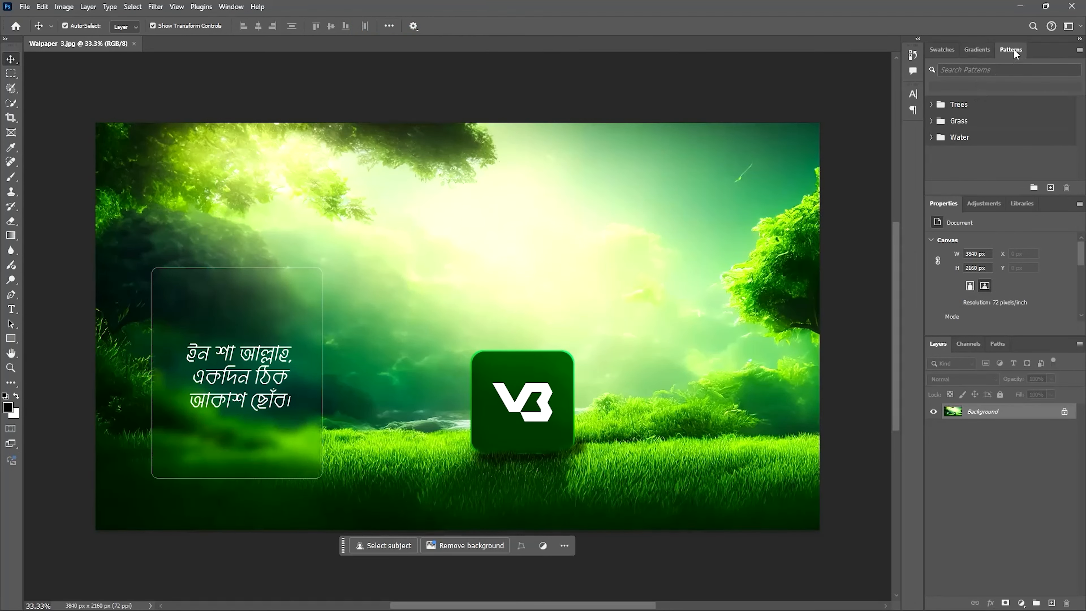
# Detach the Patterns and Swatches panels from the dock and close both.
pyautogui.moveTo(1012, 48); pyautogui.dragTo(553, 187)
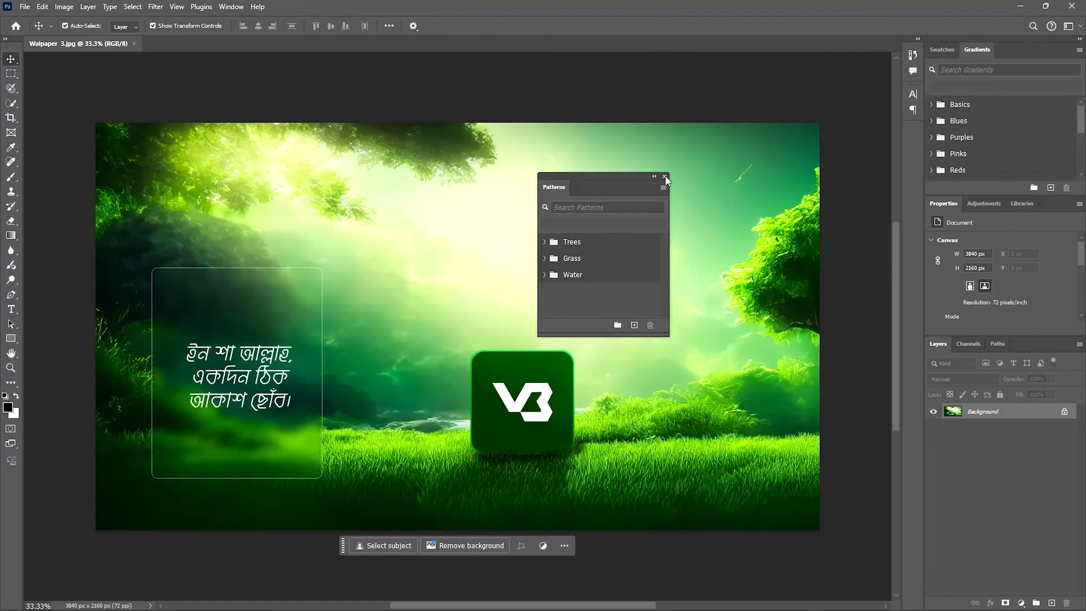
pyautogui.click(664, 176)
pyautogui.click(942, 50)
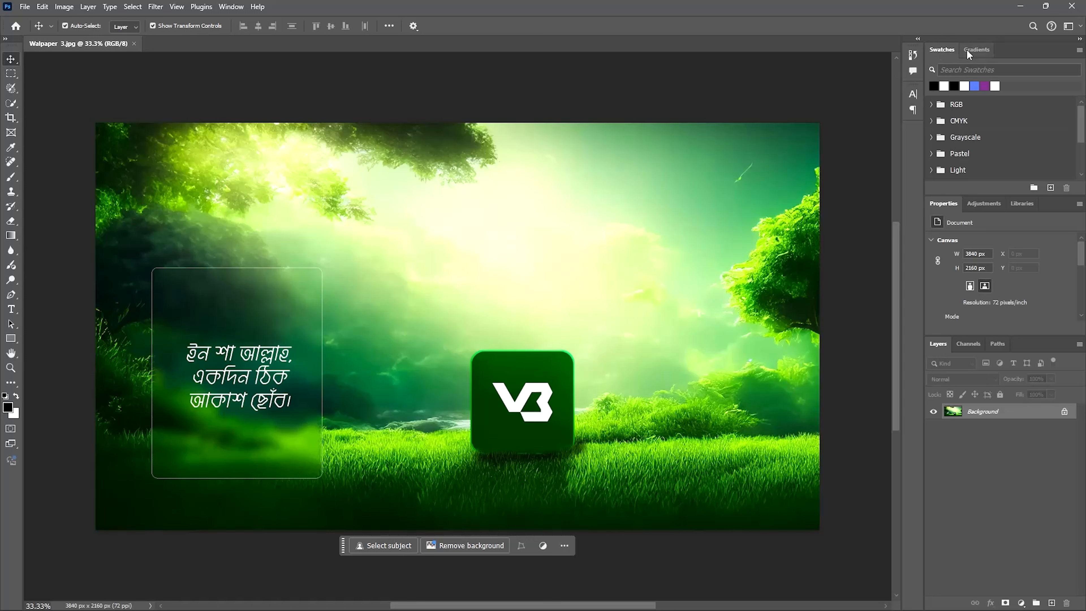
pyautogui.moveTo(942, 49); pyautogui.dragTo(556, 153)
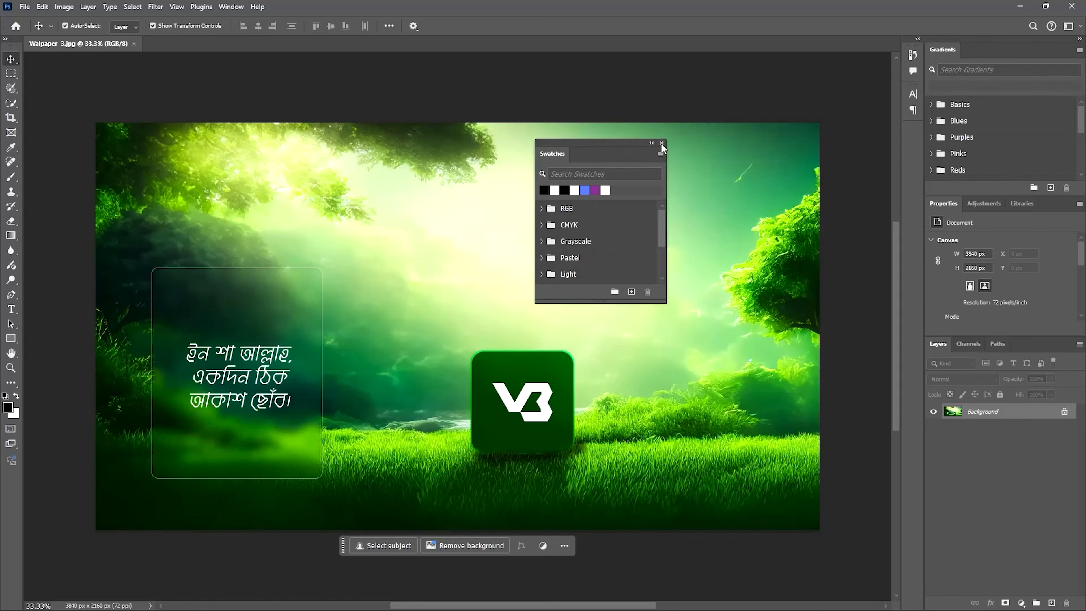
pyautogui.click(662, 143)
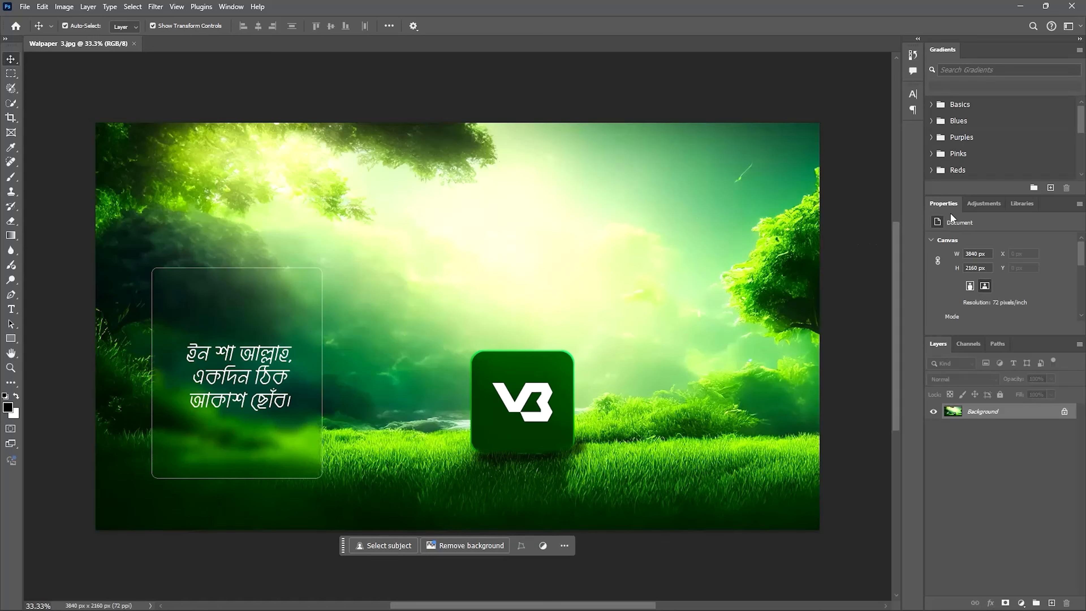
# Dock the Properties panel beside Gradients and close the tab group holding Adjustments and Libraries.
pyautogui.moveTo(942, 202); pyautogui.dragTo(976, 49)
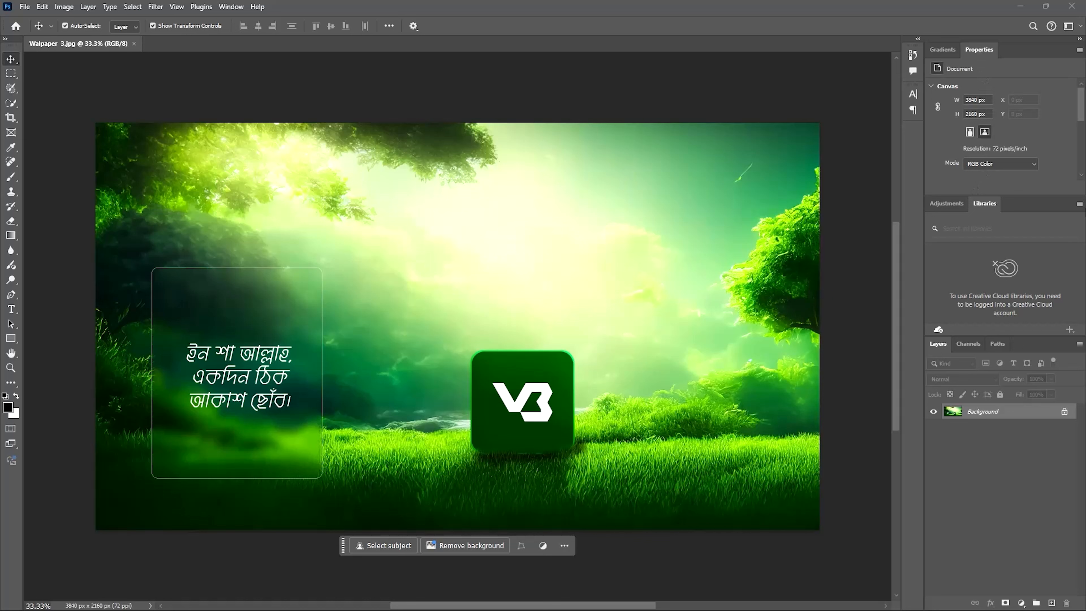
pyautogui.click(1079, 204)
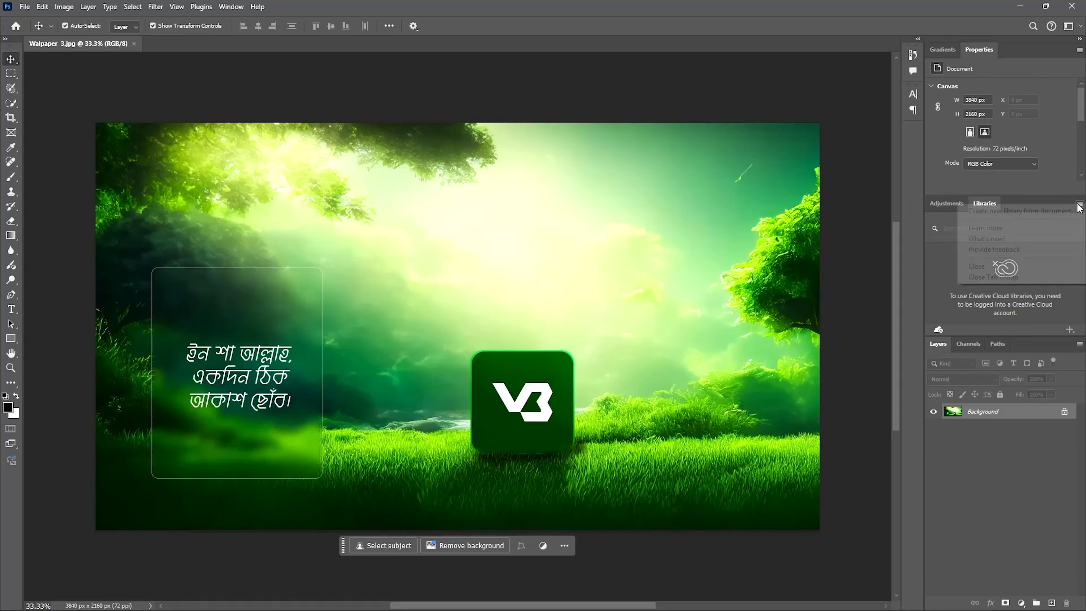
pyautogui.click(991, 278)
pyautogui.click(992, 205)
pyautogui.click(1032, 205)
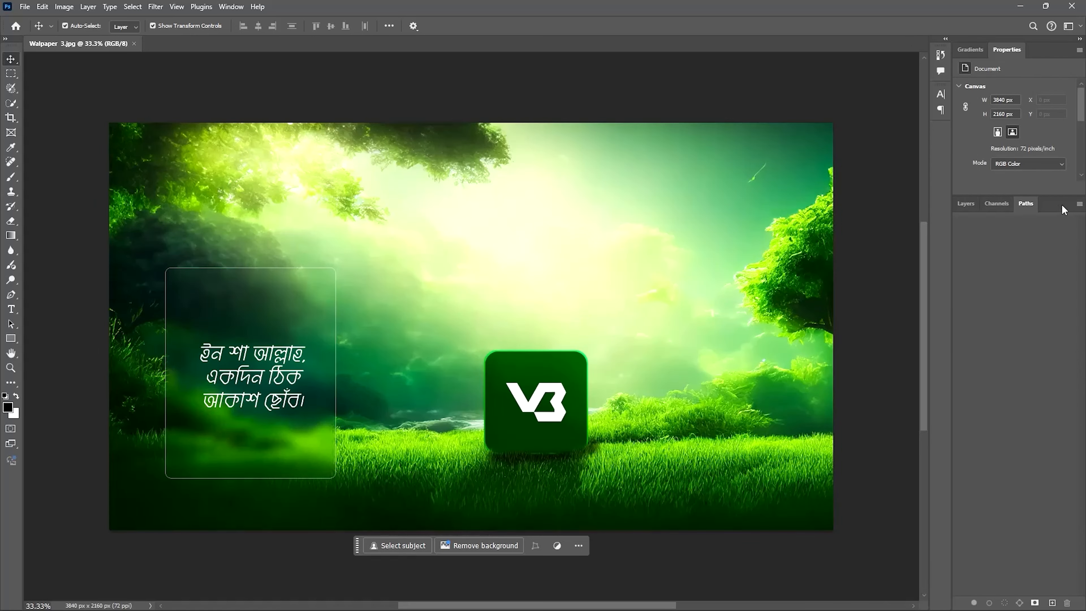
# Detach and close the Paths panel, widen the panel dock, and bring the Layers panel to the front.
pyautogui.moveTo(1035, 209); pyautogui.dragTo(702, 308)
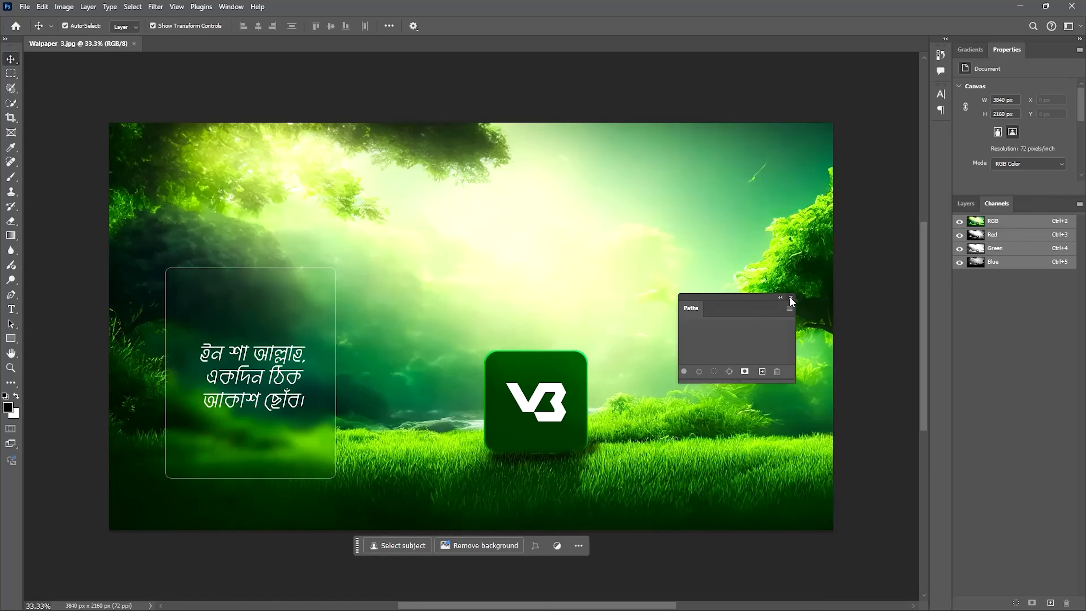
pyautogui.click(795, 298)
pyautogui.moveTo(918, 218); pyautogui.dragTo(854, 219)
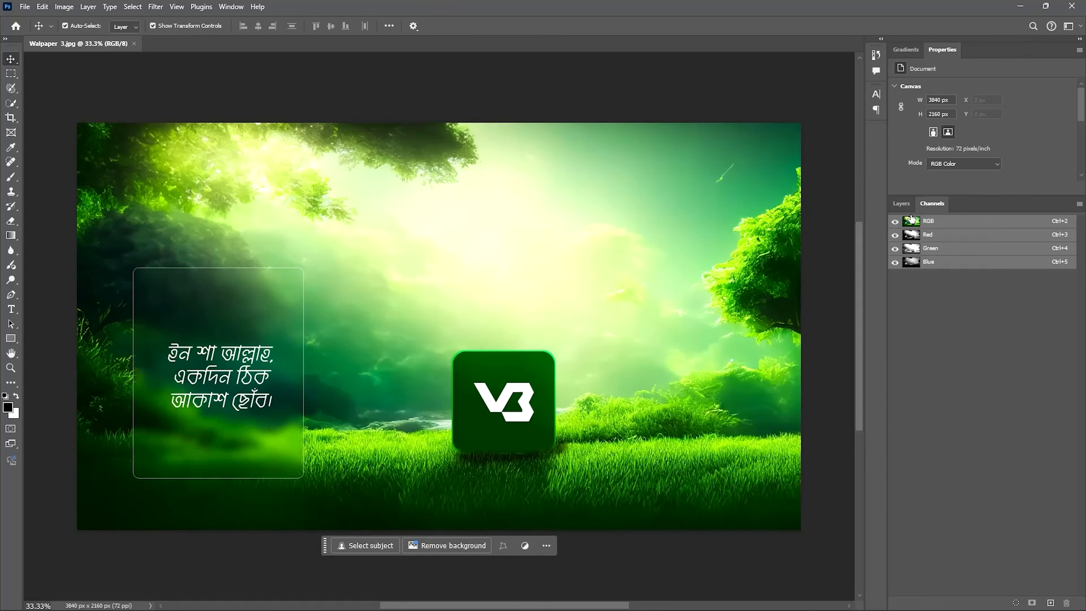
pyautogui.click(901, 204)
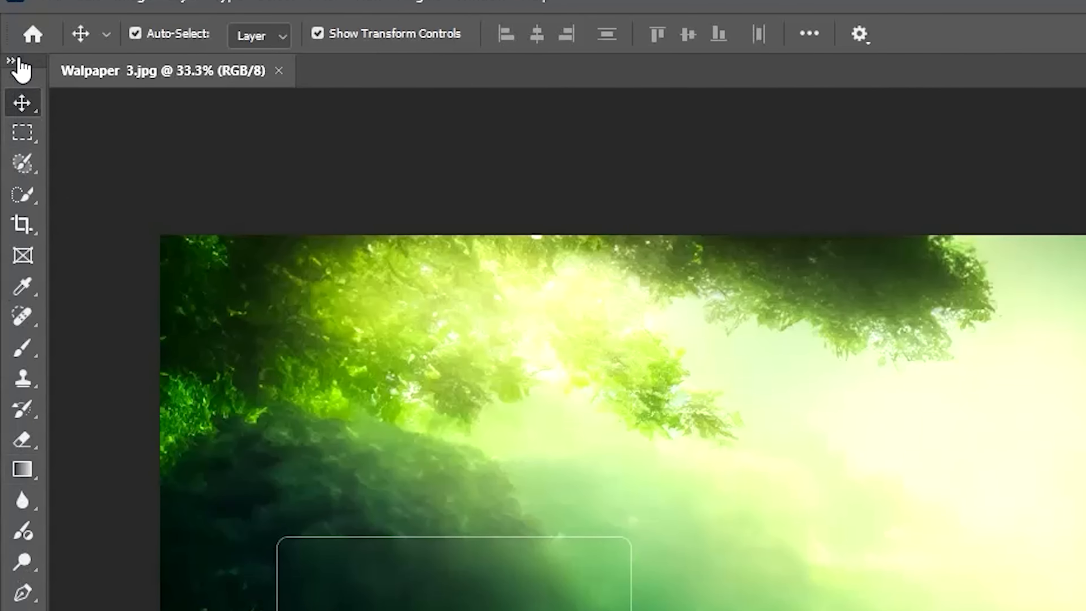
# Toggle the toolbar between single and double columns, leaving it in the two-column layout.
pyautogui.click(10, 62)
pyautogui.click(10, 62)
pyautogui.click(10, 61)
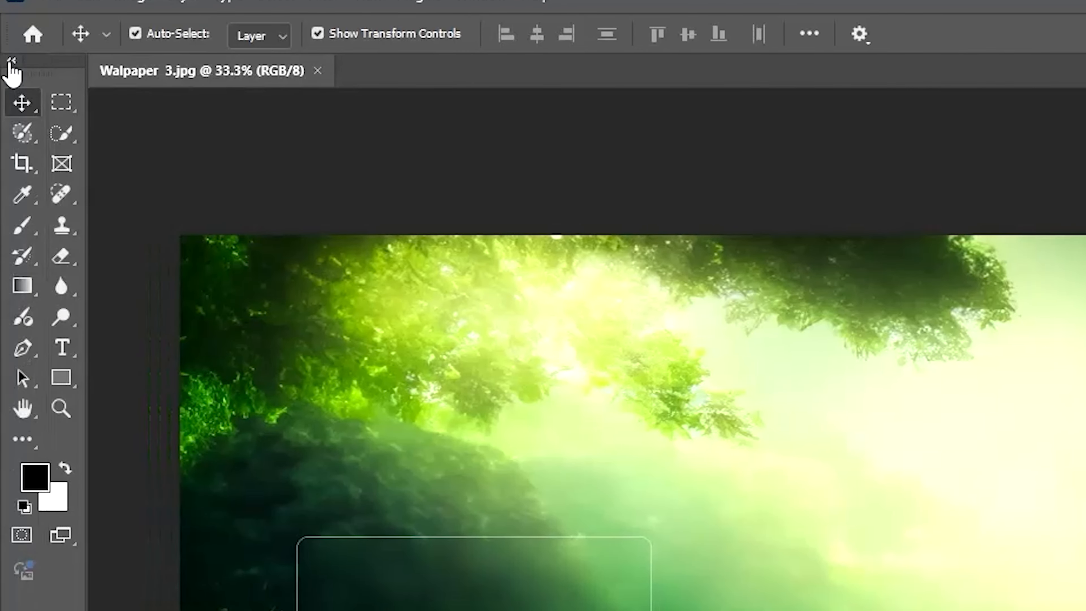
pyautogui.click(11, 62)
pyautogui.click(10, 61)
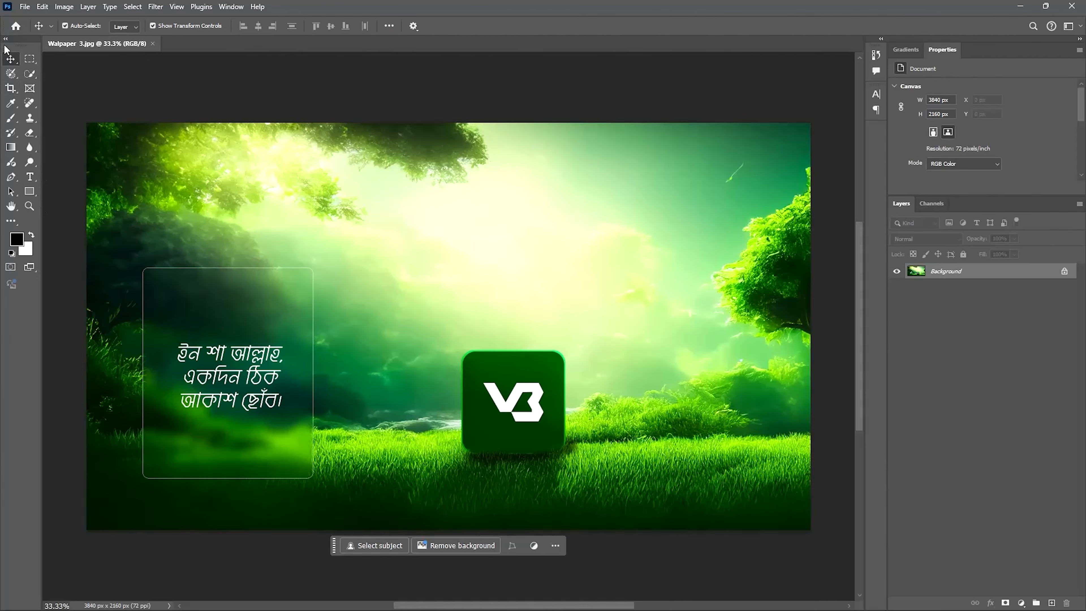
# Save the current layout as a new workspace named Visual Boss, capturing Keyboard Shortcuts, Menus and Toolbar.
pyautogui.click(231, 6)
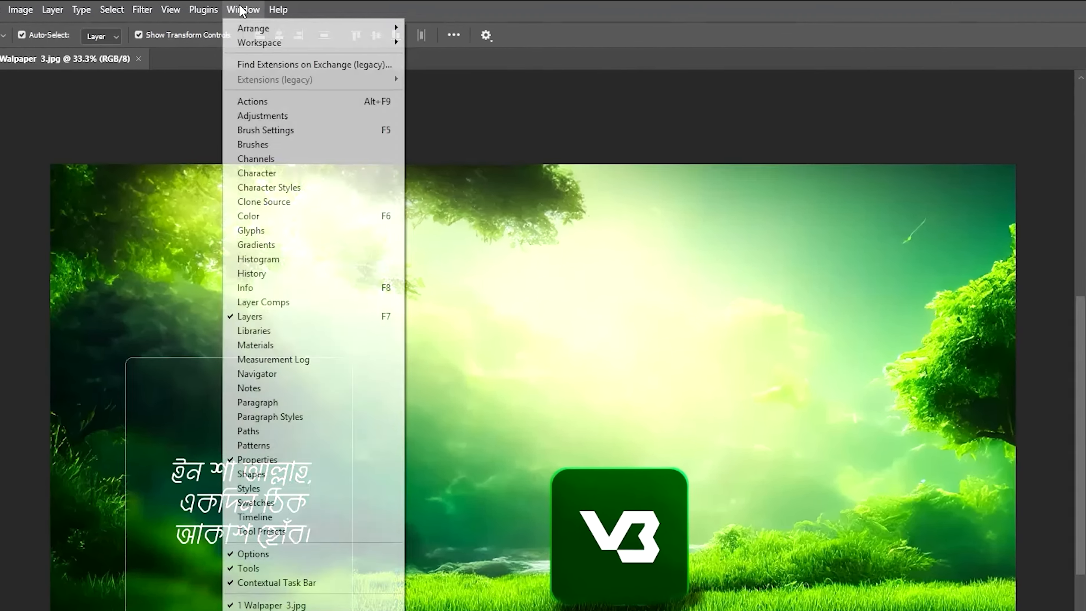
pyautogui.moveTo(283, 37)
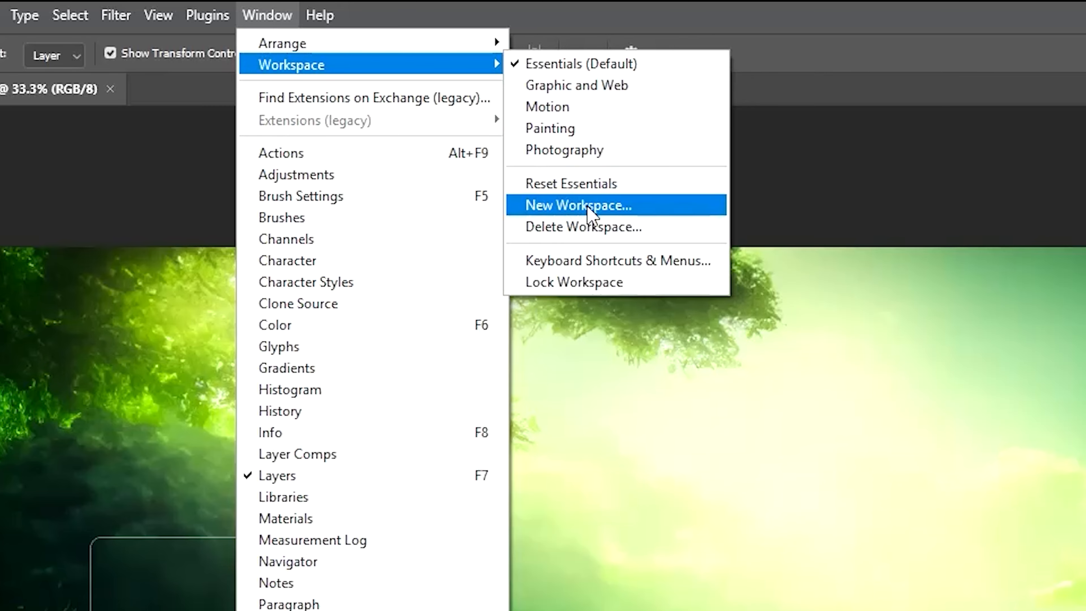
pyautogui.click(601, 211)
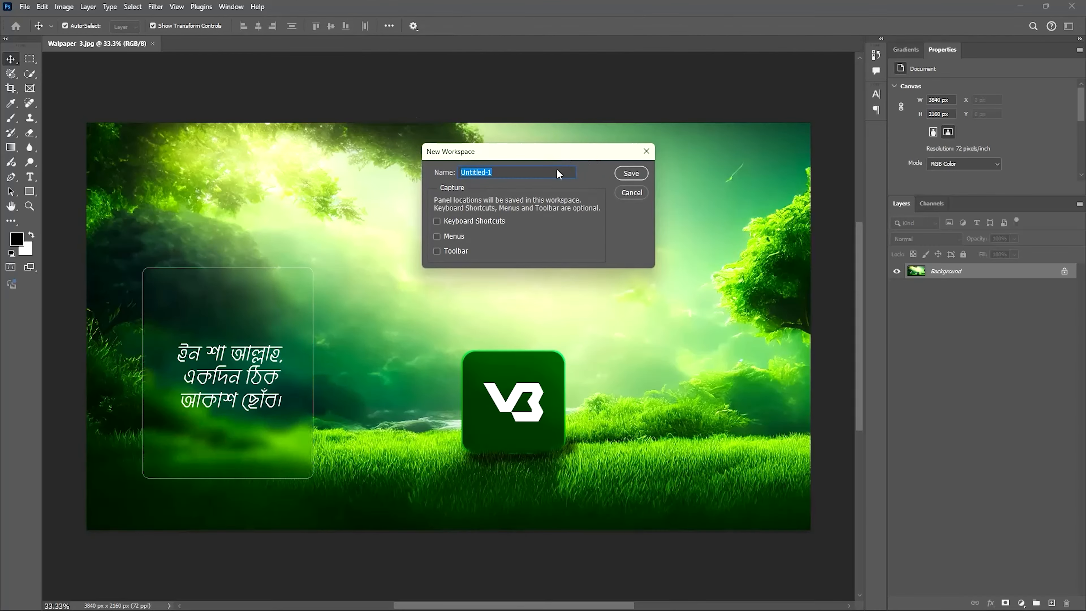
pyautogui.press('BackSpace')
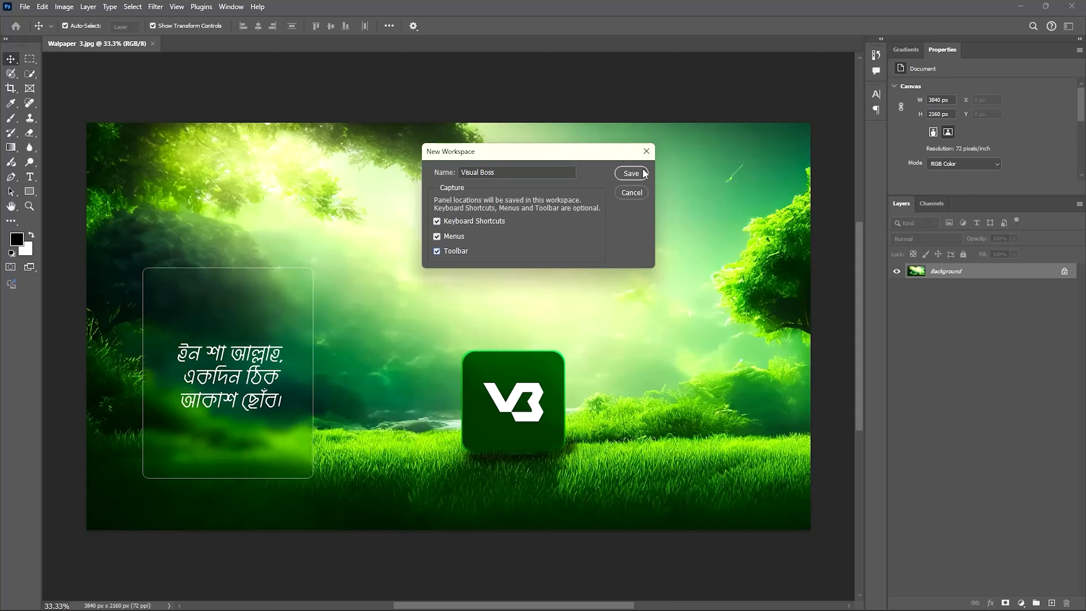
pyautogui.click(630, 173)
# Check the list of workspaces for the Visual Boss entry.
pyautogui.click(230, 7)
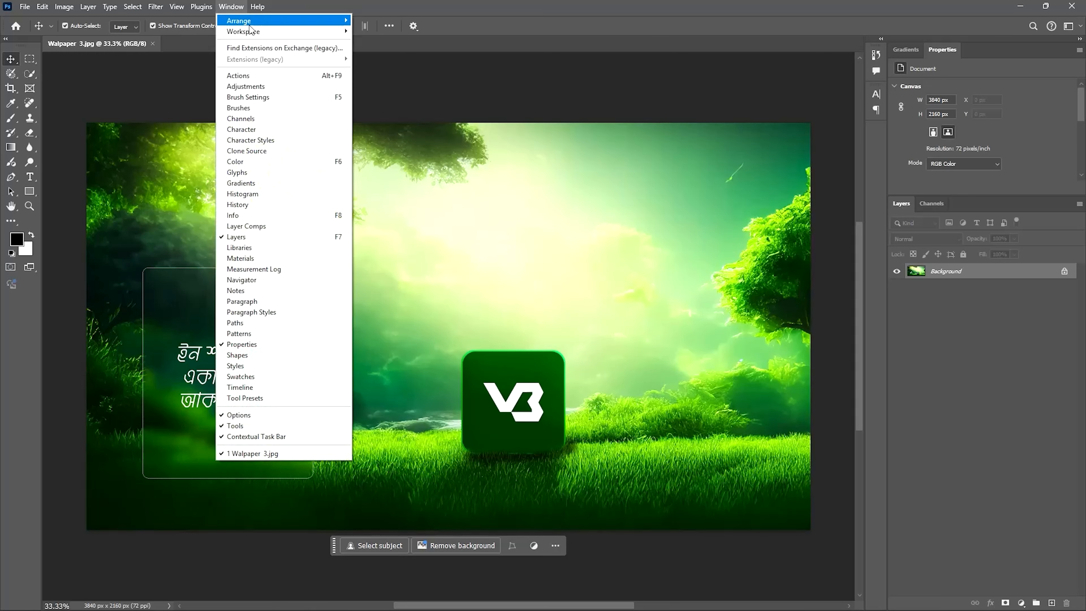
pyautogui.moveTo(256, 31)
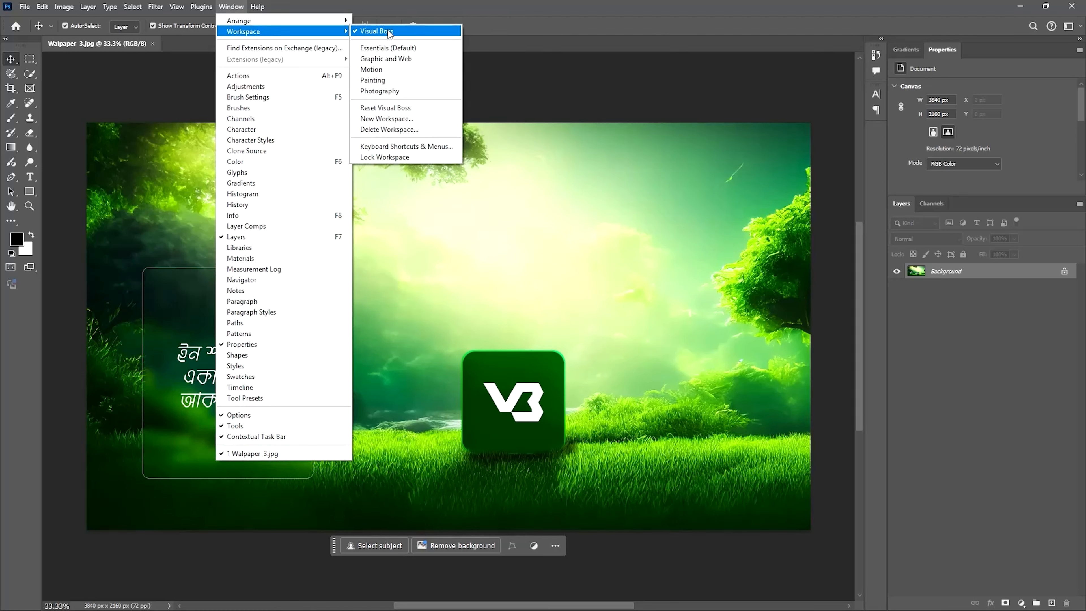
pyautogui.click(580, 231)
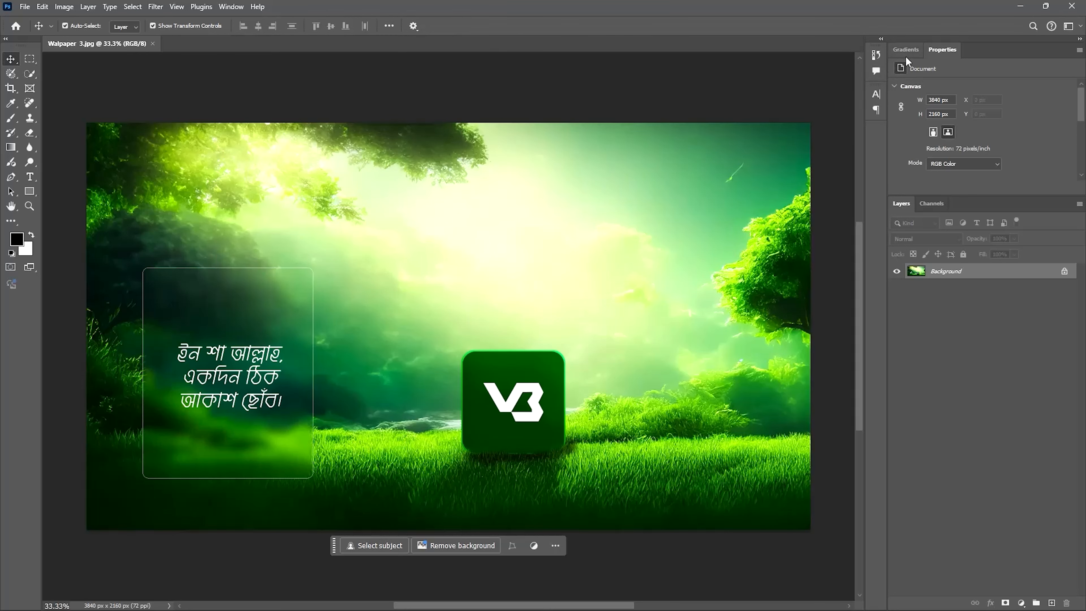
# Detach the Gradients and Layers panels from the dock and close both.
pyautogui.moveTo(906, 51); pyautogui.dragTo(400, 267)
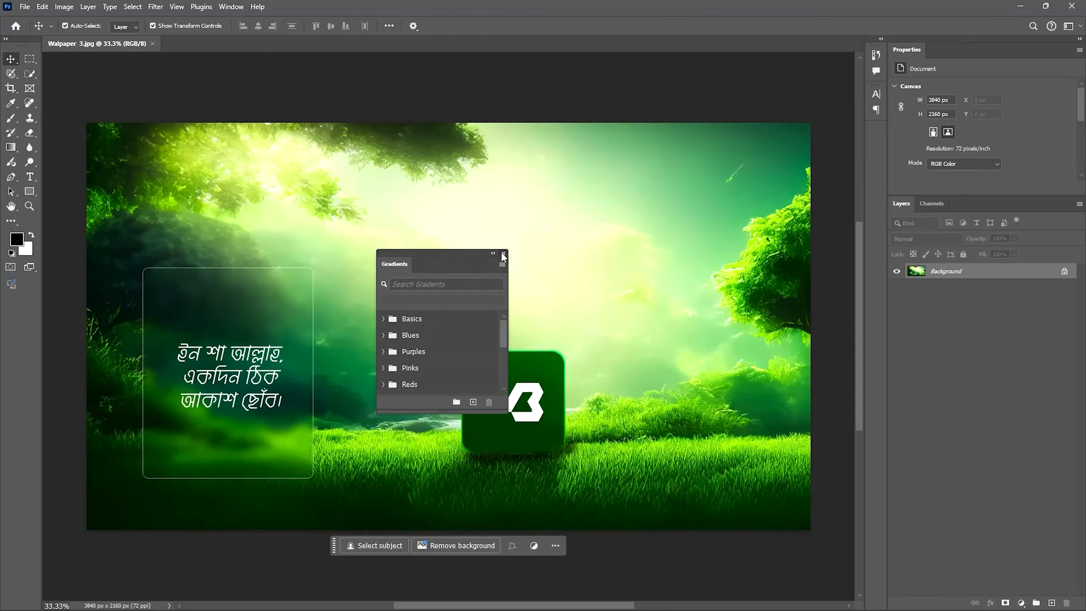
pyautogui.click(503, 253)
pyautogui.moveTo(901, 205); pyautogui.dragTo(346, 286)
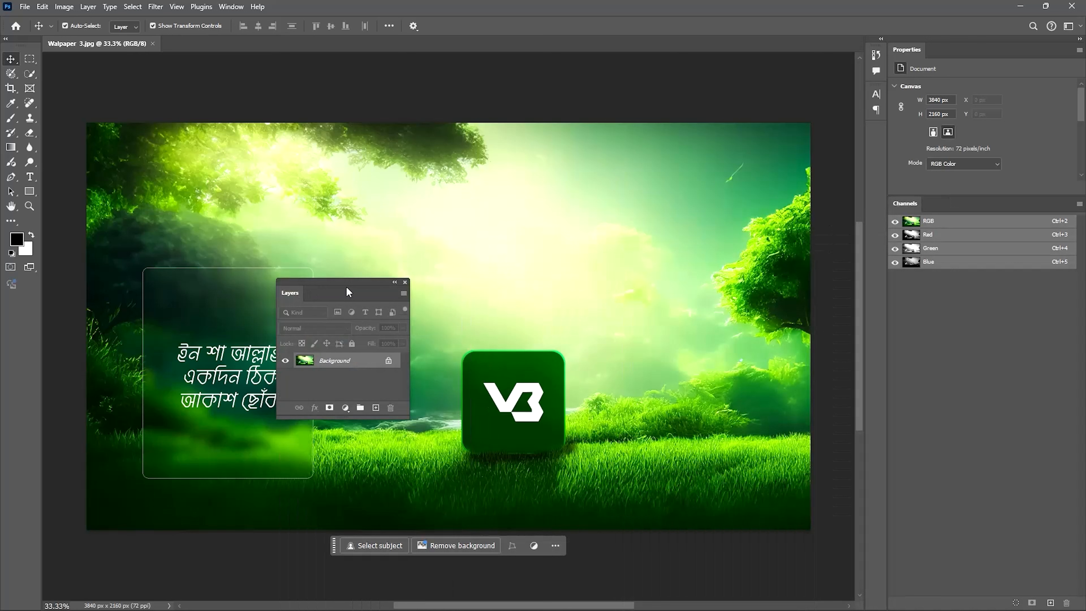
pyautogui.click(405, 282)
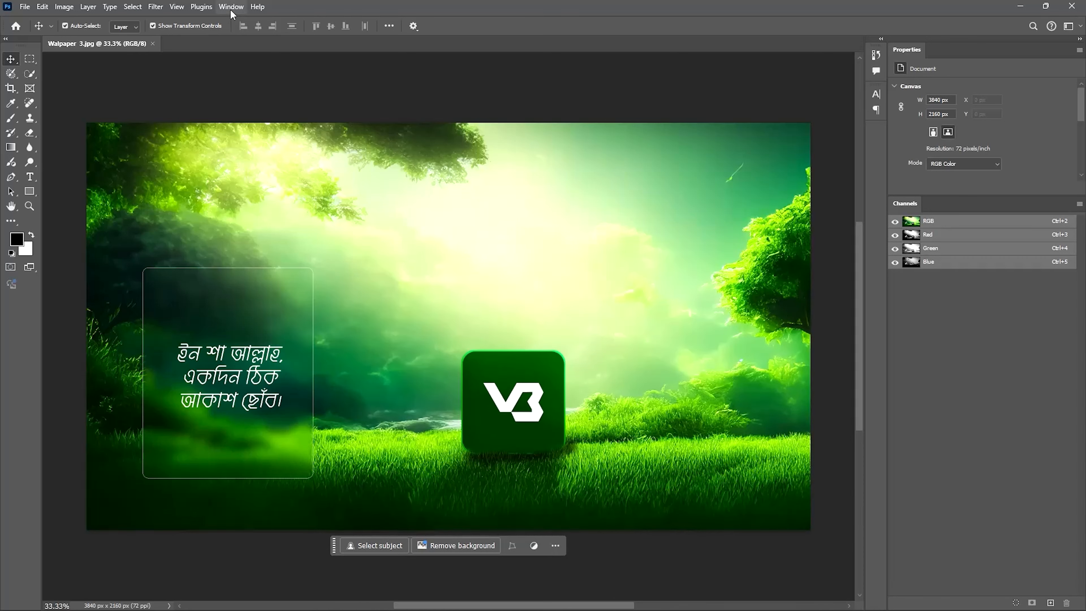
# Reset the Visual Boss workspace to its saved layout.
pyautogui.click(231, 6)
pyautogui.moveTo(324, 32)
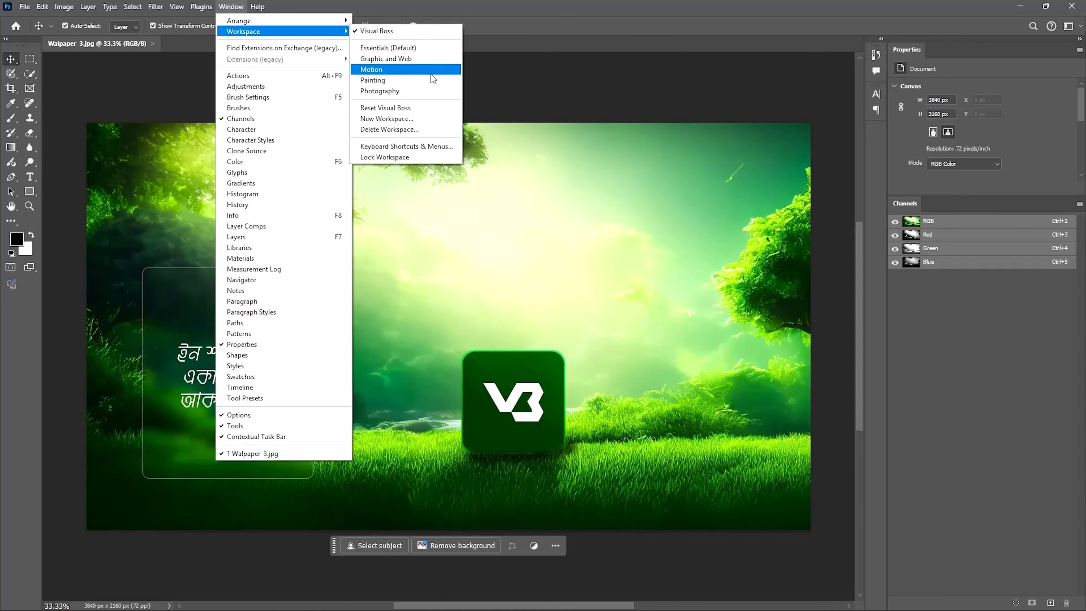
pyautogui.click(400, 108)
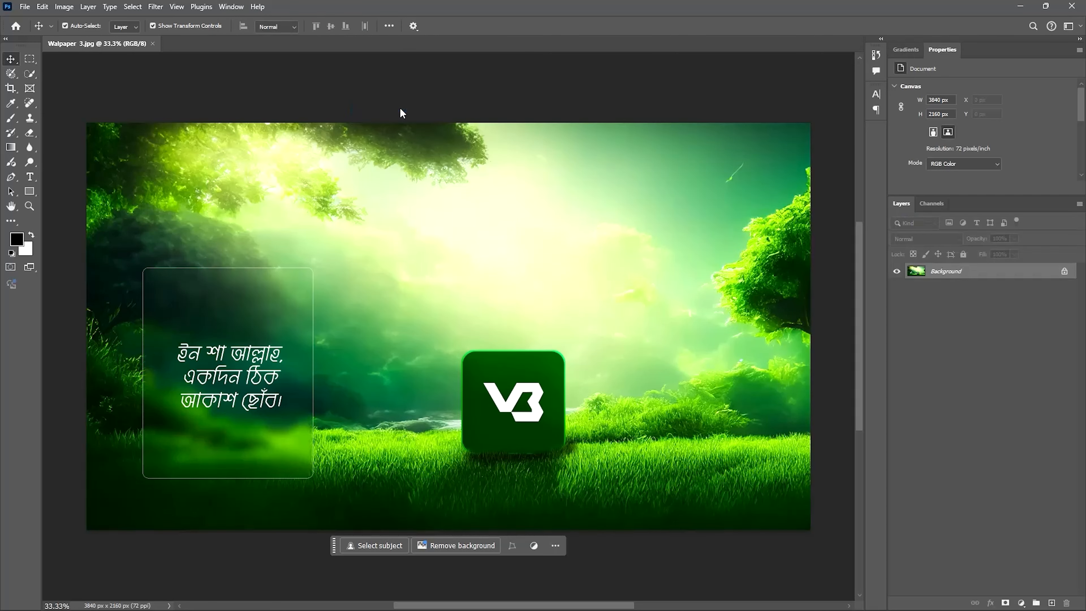
# View the Channels and Gradients panels, returning to Layers and Properties.
pyautogui.click(931, 203)
pyautogui.click(901, 203)
pyautogui.click(907, 49)
pyautogui.click(940, 49)
# Add a new layer and brush a black scribble about 627 x 299 px above the VB logo.
pyautogui.hotkey('ctrl', 'shift', 'alt', 'n')
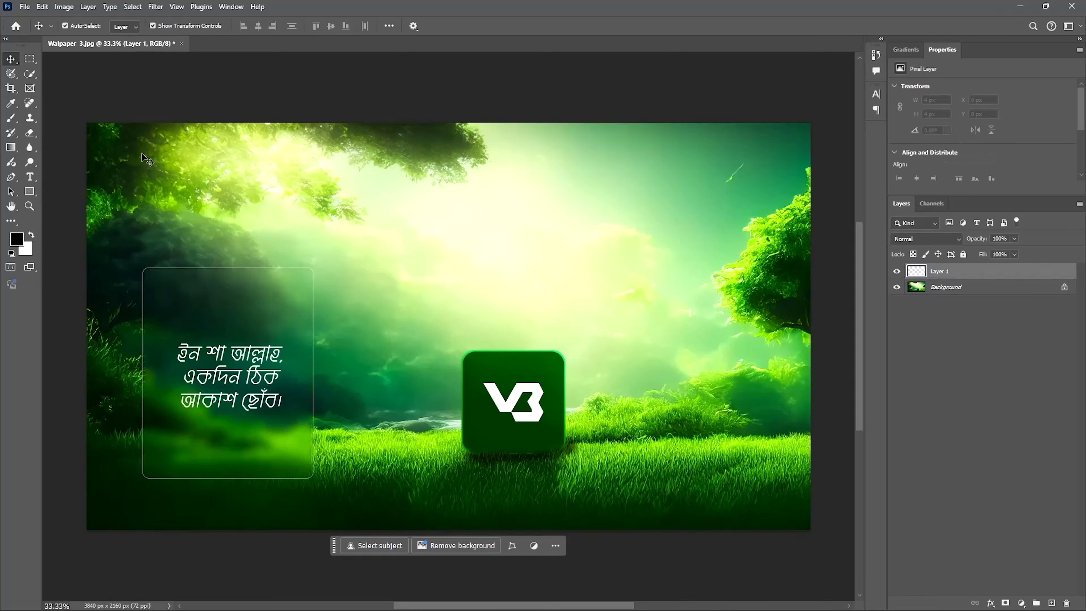
pyautogui.click(11, 118)
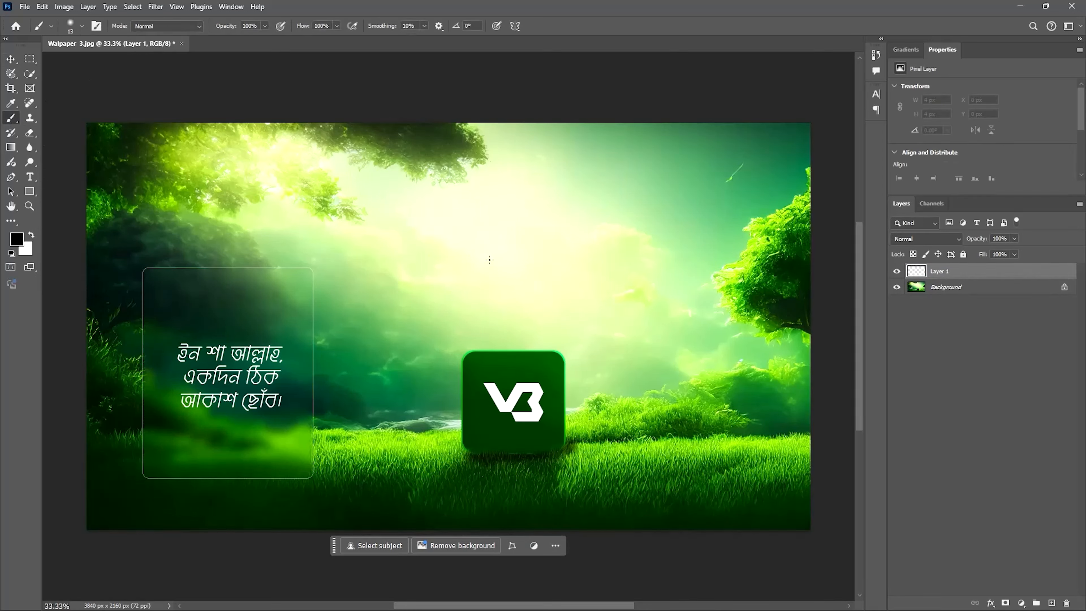
pyautogui.moveTo(490, 260)
pyautogui.mouseDown()
pyautogui.moveTo(575, 279)
pyautogui.moveTo(458, 315)
pyautogui.moveTo(546, 268)
pyautogui.moveTo(572, 282)
pyautogui.mouseUp()
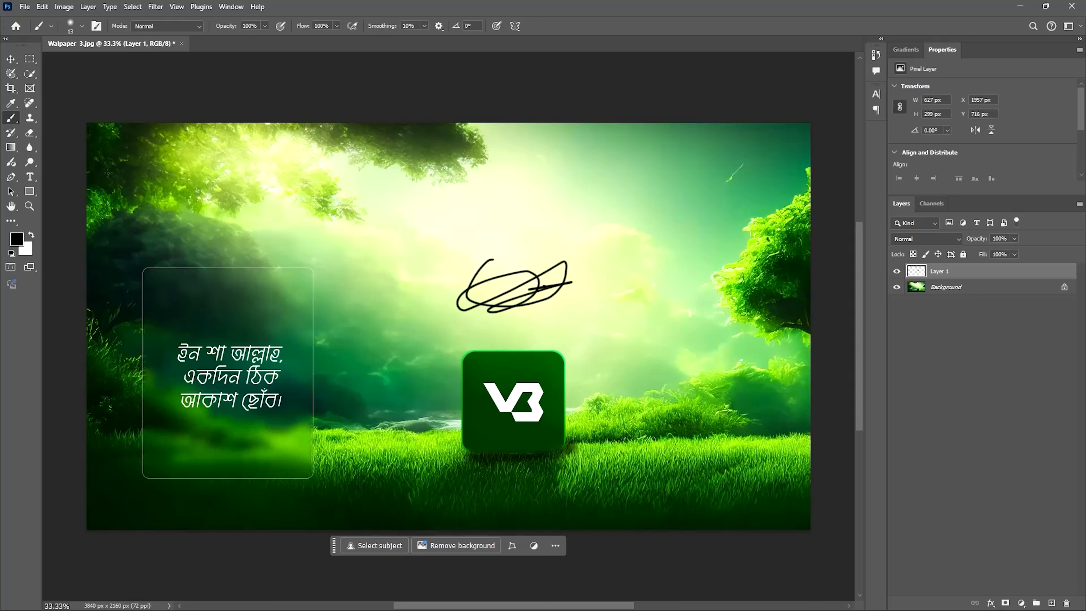
# Move the scribble higher in the sky area and scale it up proportionally to about 999 x 476 px.
pyautogui.click(11, 59)
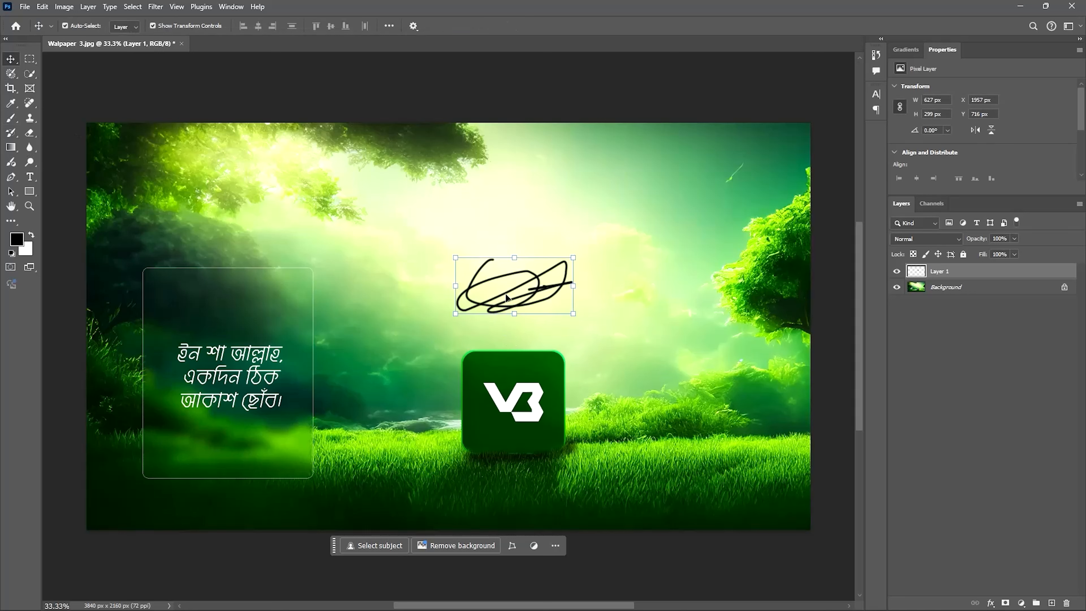
pyautogui.moveTo(505, 297)
pyautogui.mouseDown()
pyautogui.moveTo(535, 248)
pyautogui.moveTo(534, 221)
pyautogui.moveTo(452, 261)
pyautogui.moveTo(397, 308)
pyautogui.mouseUp()
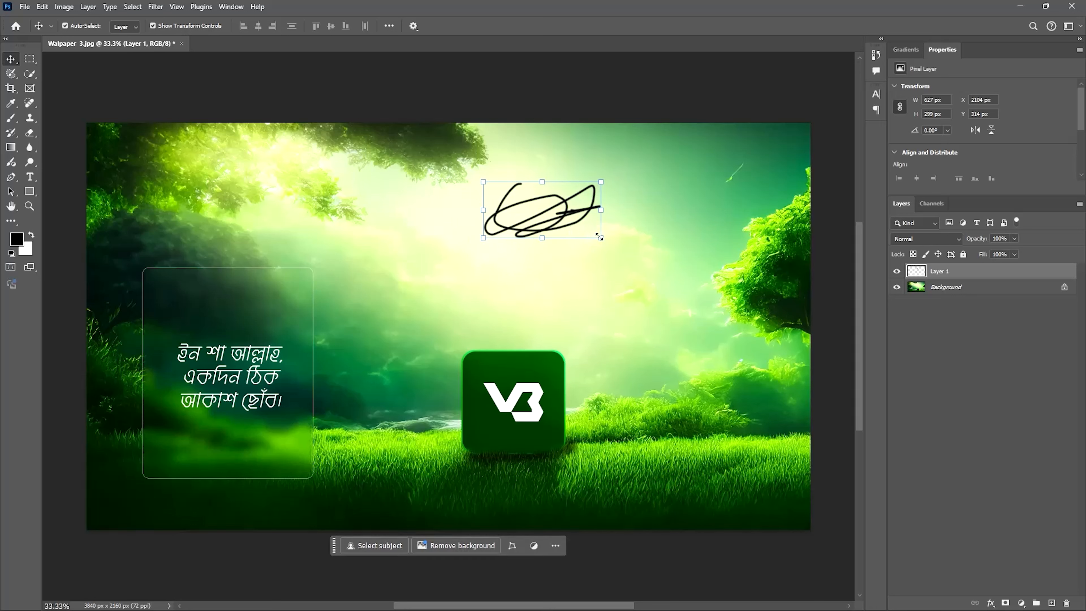
pyautogui.moveTo(600, 237)
pyautogui.mouseDown()
pyautogui.moveTo(723, 316)
pyautogui.moveTo(570, 252)
pyautogui.moveTo(555, 291)
pyautogui.moveTo(650, 337)
pyautogui.moveTo(680, 276)
pyautogui.mouseUp()
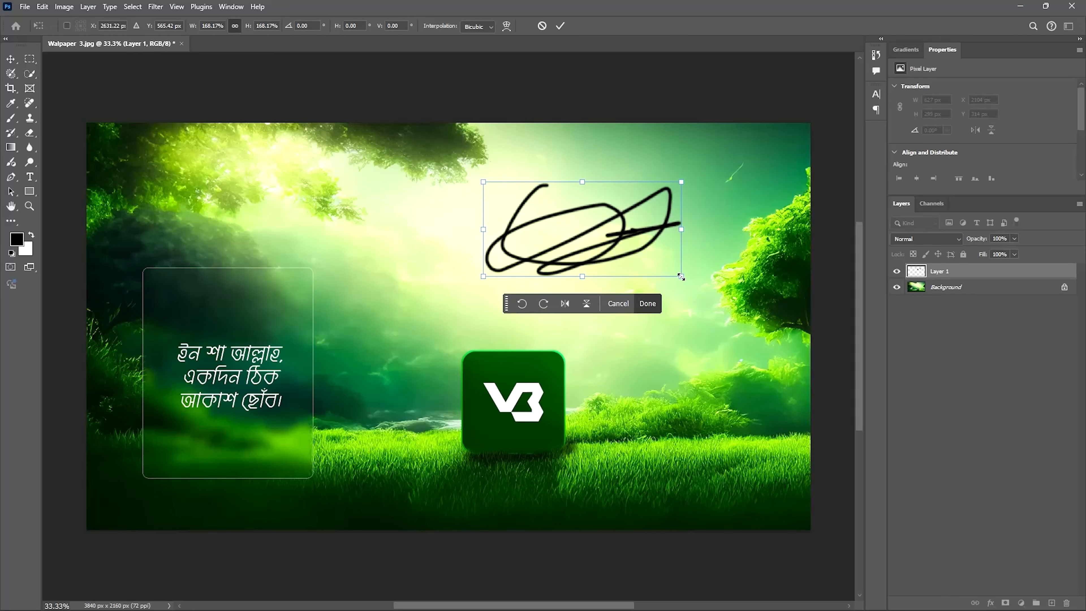
pyautogui.moveTo(680, 276)
pyautogui.mouseDown()
pyautogui.moveTo(700, 284)
pyautogui.moveTo(671, 260)
pyautogui.moveTo(694, 298)
pyautogui.moveTo(650, 243)
pyautogui.moveTo(670, 273)
pyautogui.mouseUp()
pyautogui.press('Return')
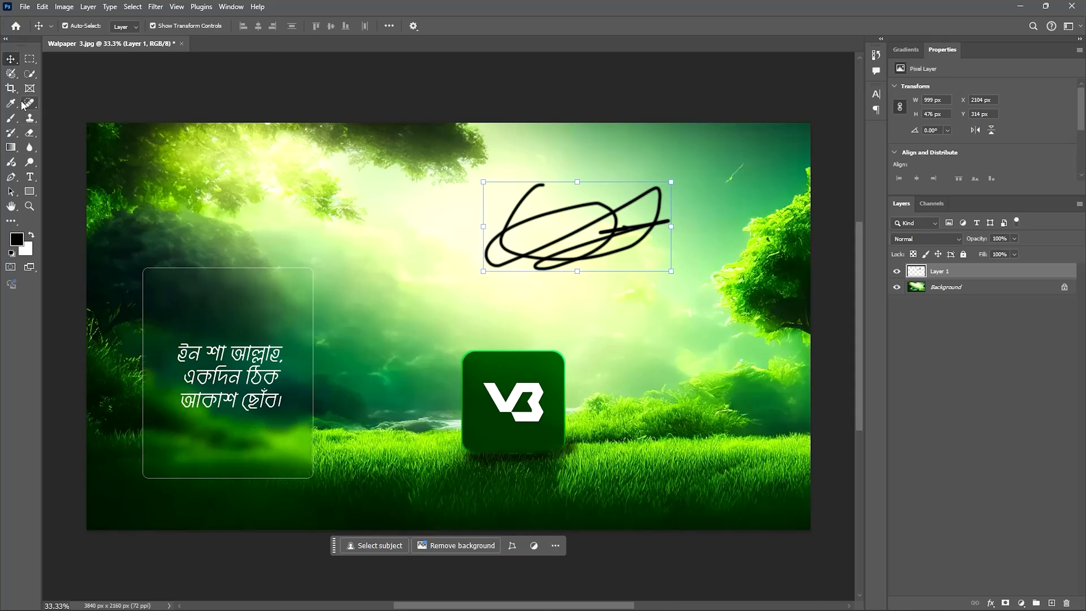
# Erase parts of the scribble with the Eraser tool and deselect its layer.
pyautogui.click(29, 133)
pyautogui.moveTo(527, 193)
pyautogui.mouseDown()
pyautogui.moveTo(534, 188)
pyautogui.moveTo(492, 235)
pyautogui.moveTo(628, 204)
pyautogui.moveTo(491, 263)
pyautogui.moveTo(571, 240)
pyautogui.moveTo(497, 226)
pyautogui.moveTo(523, 222)
pyautogui.mouseUp()
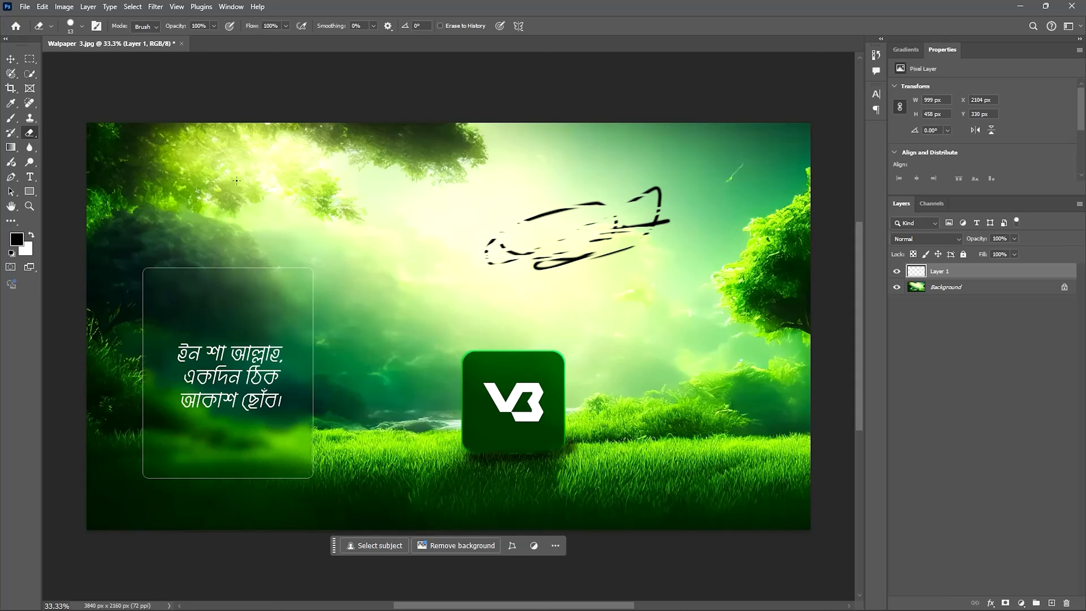
pyautogui.click(11, 59)
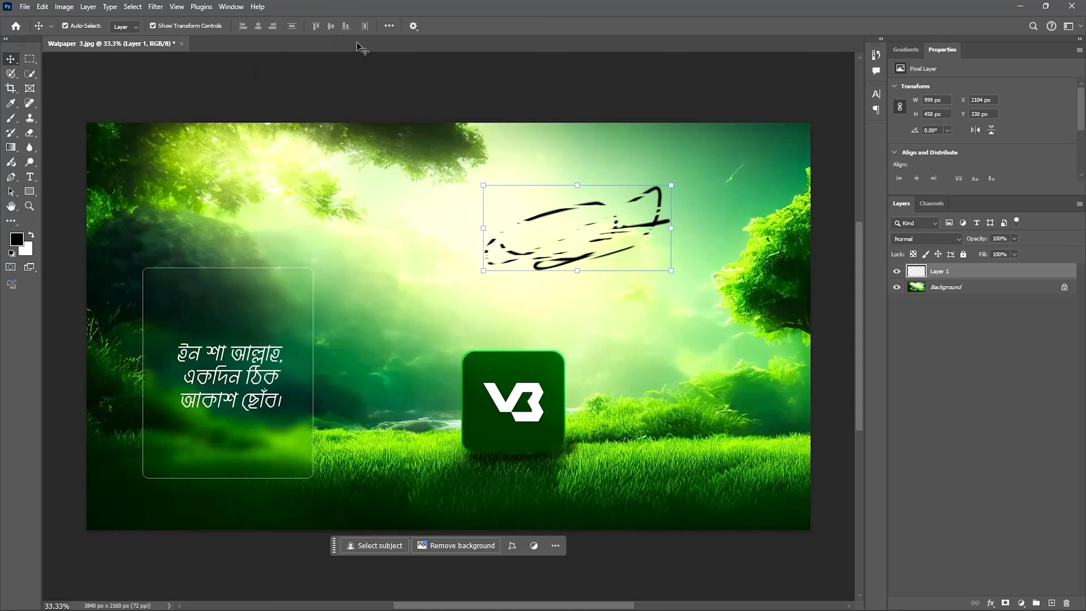
pyautogui.click(480, 55)
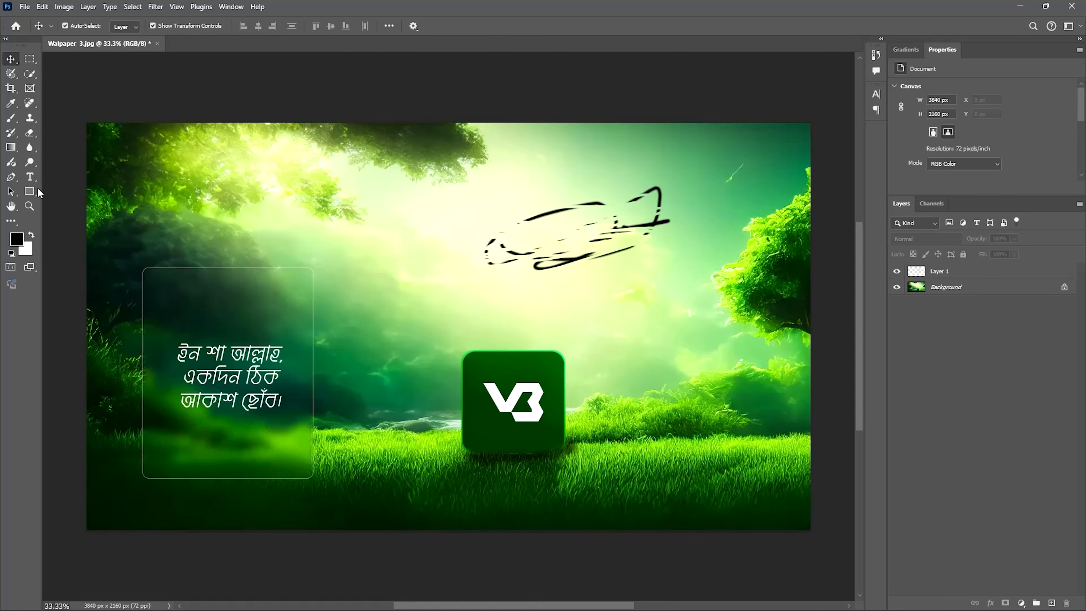
# Set the Brush size to 134 px and paint a looping black stroke on Layer 1 beside the scribble.
pyautogui.click(9, 121)
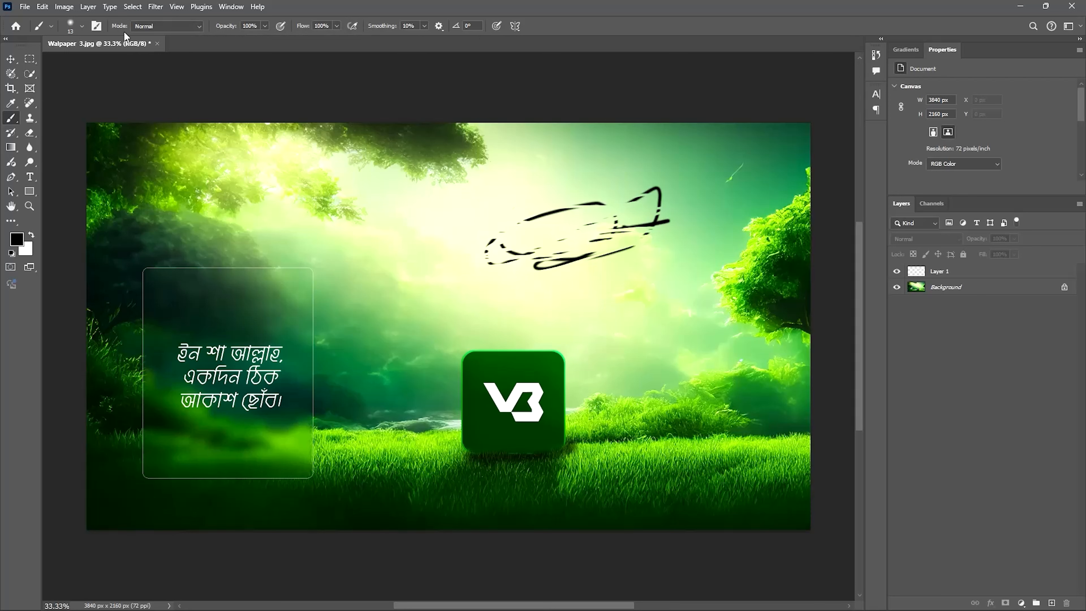
pyautogui.click(82, 27)
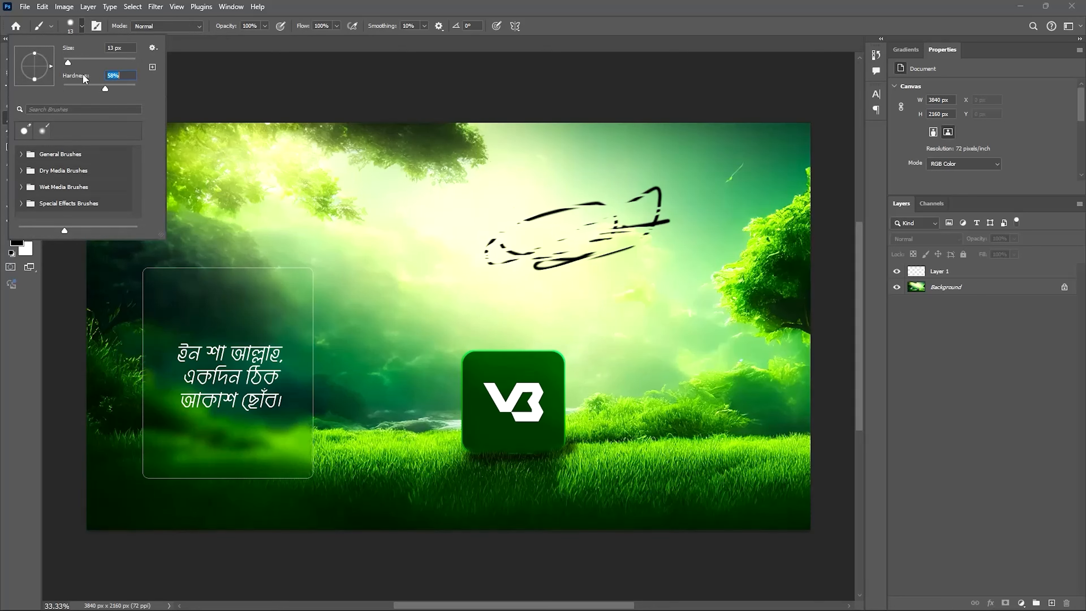
pyautogui.click(445, 226)
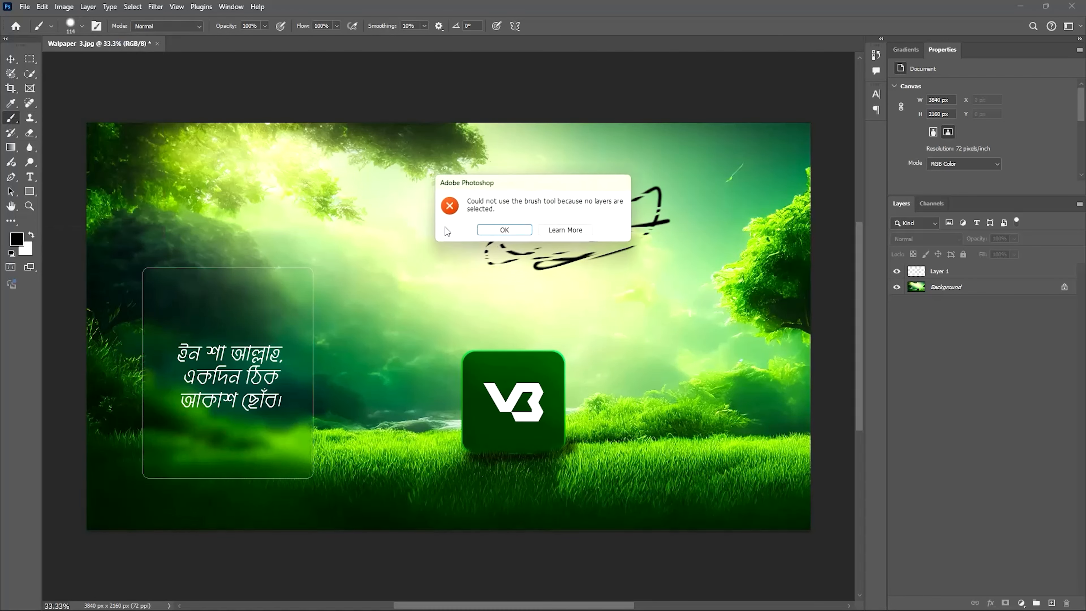
pyautogui.click(511, 229)
pyautogui.click(957, 274)
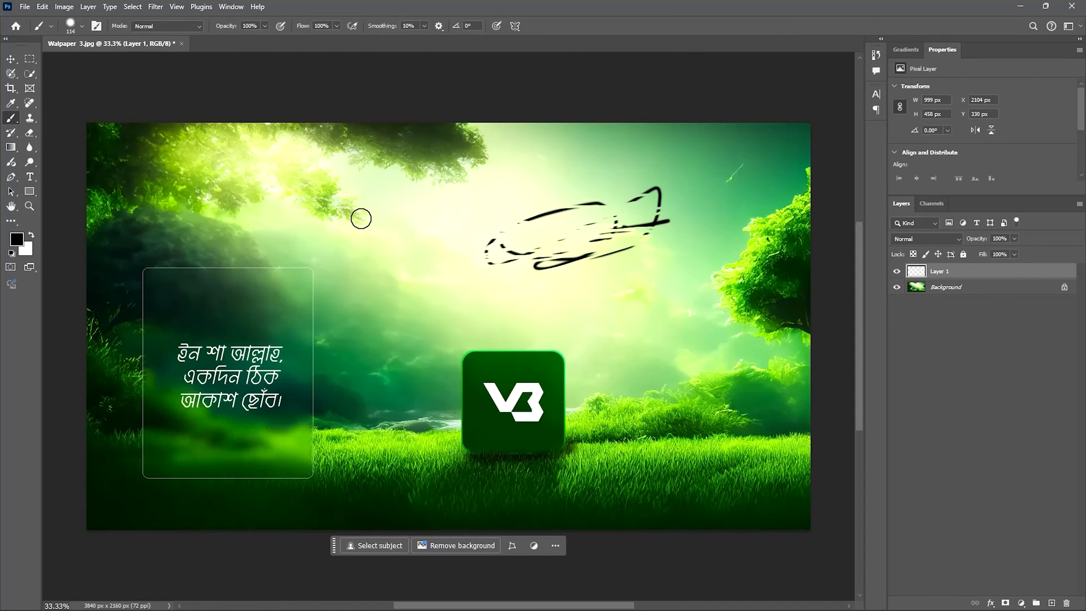
pyautogui.moveTo(361, 218)
pyautogui.mouseDown()
pyautogui.moveTo(499, 300)
pyautogui.moveTo(571, 247)
pyautogui.mouseUp()
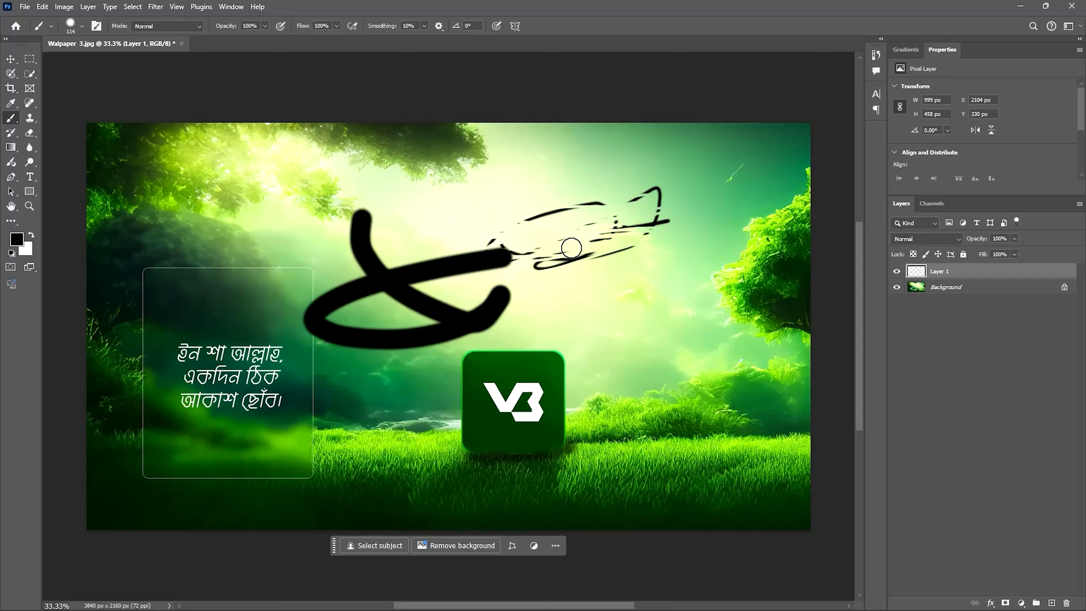
# Enlarge the Brush to 464 px and paint thick black strokes across the middle of the image.
pyautogui.click(83, 26)
pyautogui.moveTo(101, 63); pyautogui.dragTo(126, 64)
pyautogui.moveTo(321, 166); pyautogui.dragTo(309, 179)
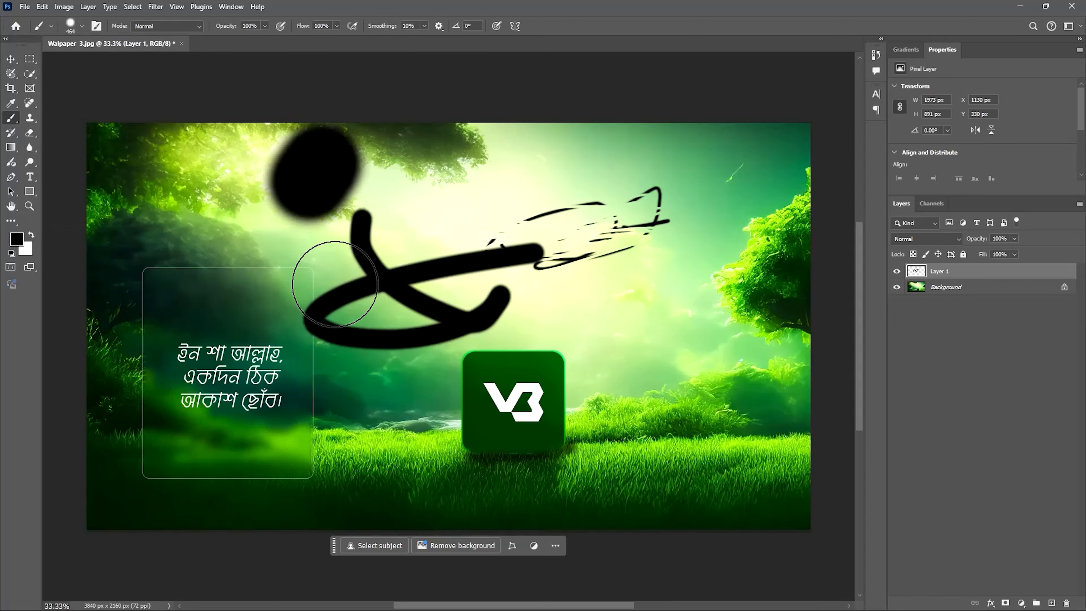
pyautogui.moveTo(335, 283)
pyautogui.mouseDown()
pyautogui.moveTo(538, 319)
pyautogui.moveTo(291, 443)
pyautogui.moveTo(683, 424)
pyautogui.mouseUp()
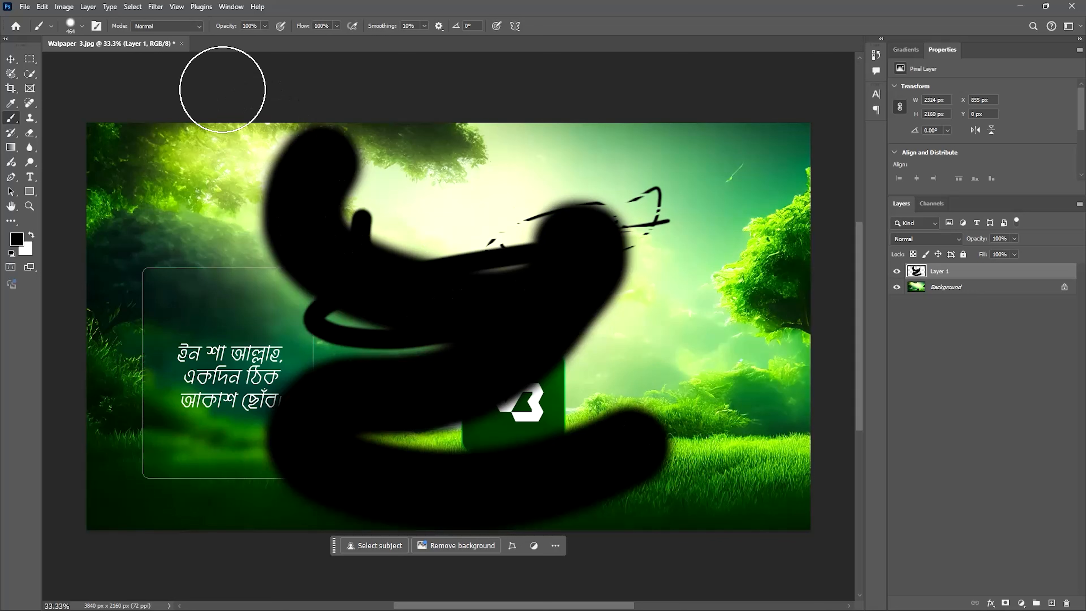
# Display the Gradient tool's options and return to the Move tool.
pyautogui.click(15, 150)
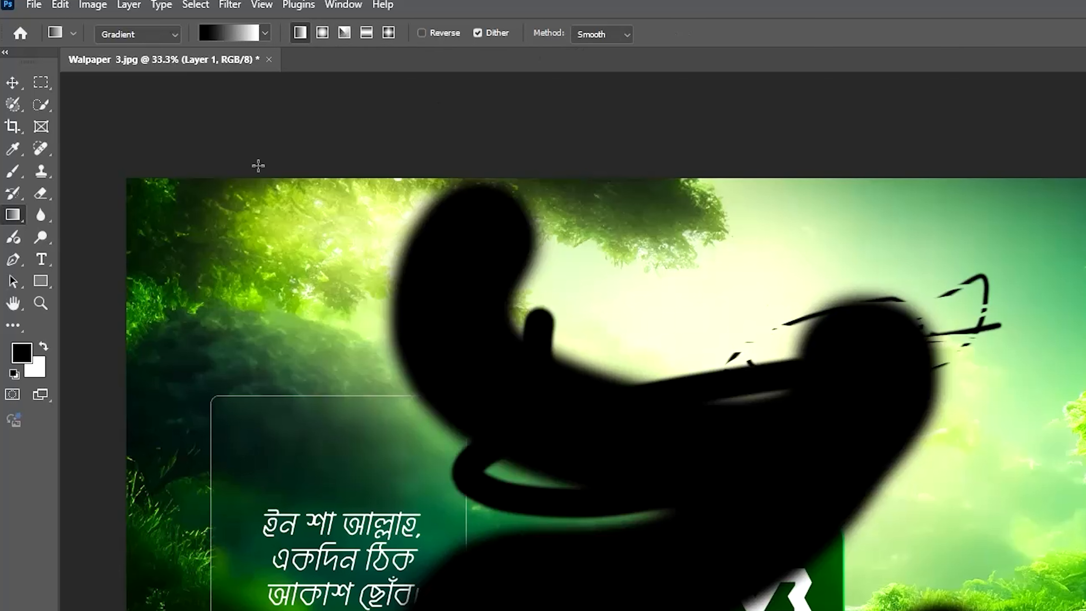
pyautogui.click(12, 88)
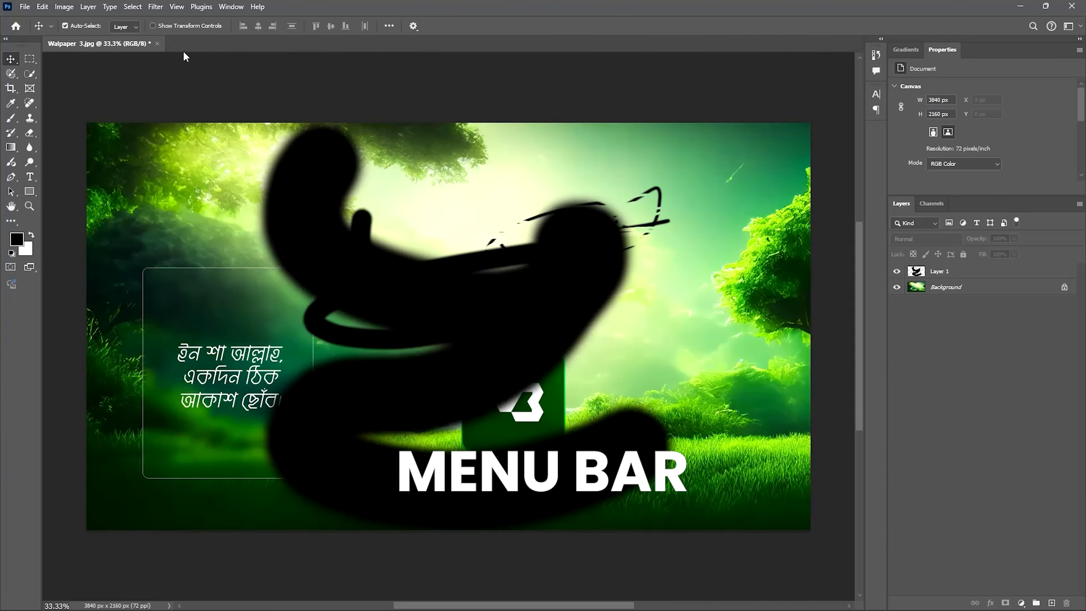
# Look through the File, Edit and Layer commands without running any of them.
pyautogui.click(24, 6)
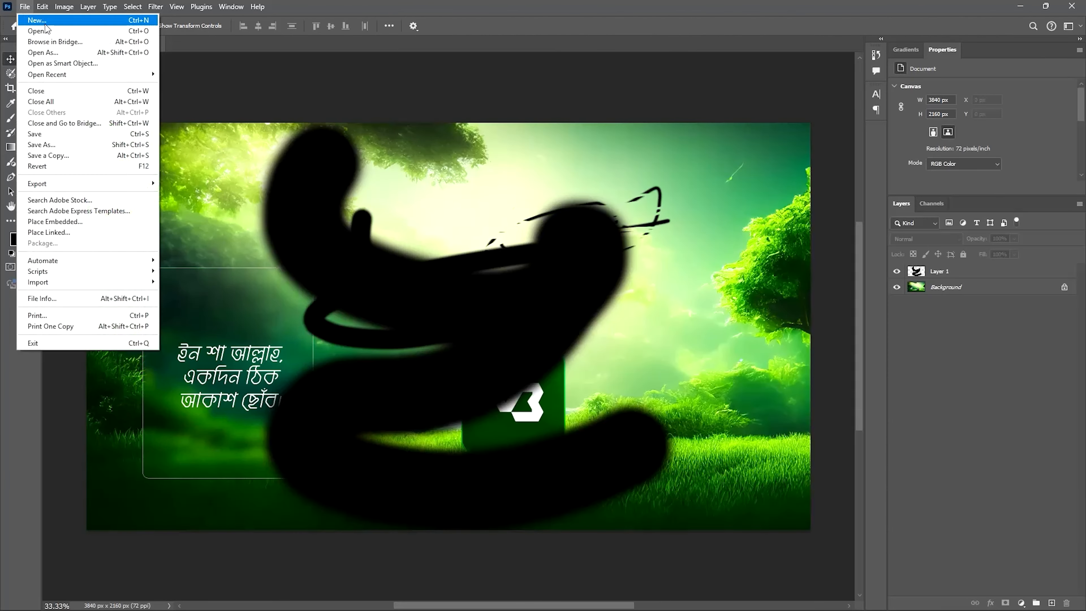
pyautogui.moveTo(42, 6)
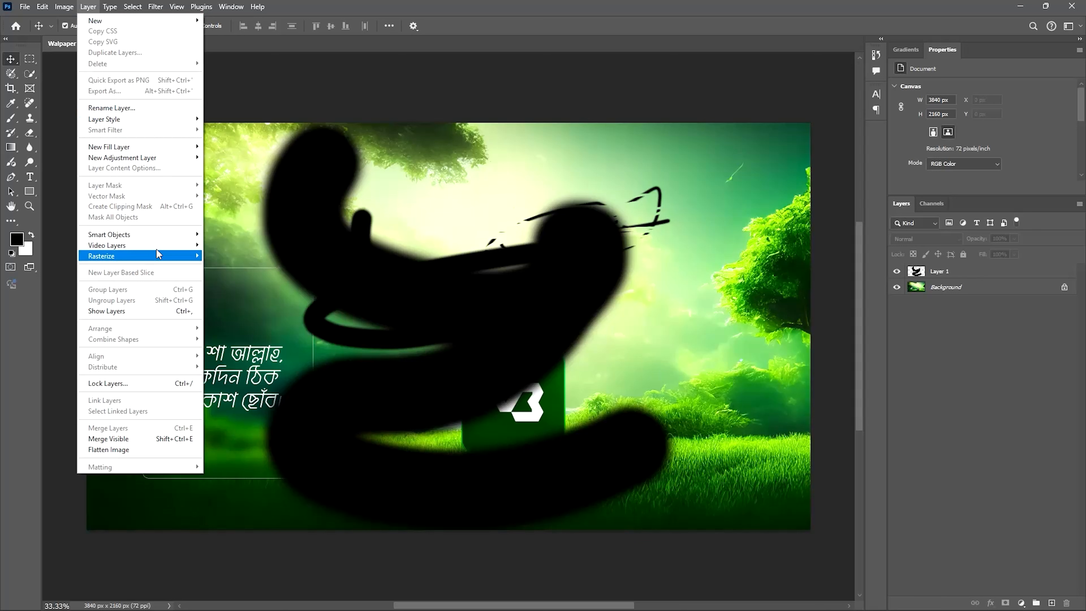
pyautogui.click(412, 109)
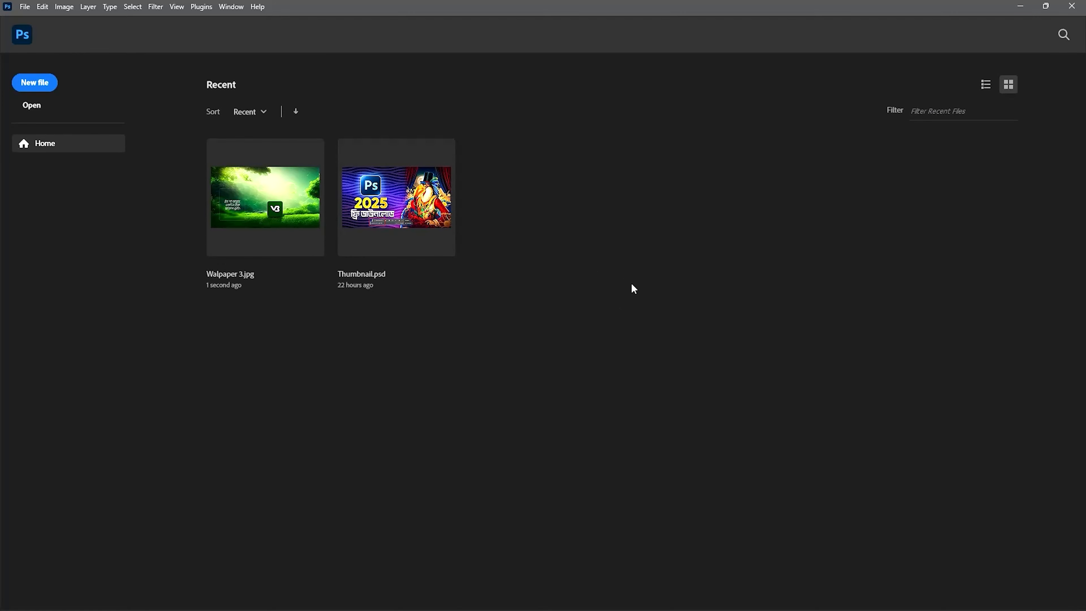
# Switch to the Desktop folder in File Explorer and open walpaper 3.png from it in Photoshop.
pyautogui.hotkey('alt', 'Tab')
pyautogui.click(242, 372)
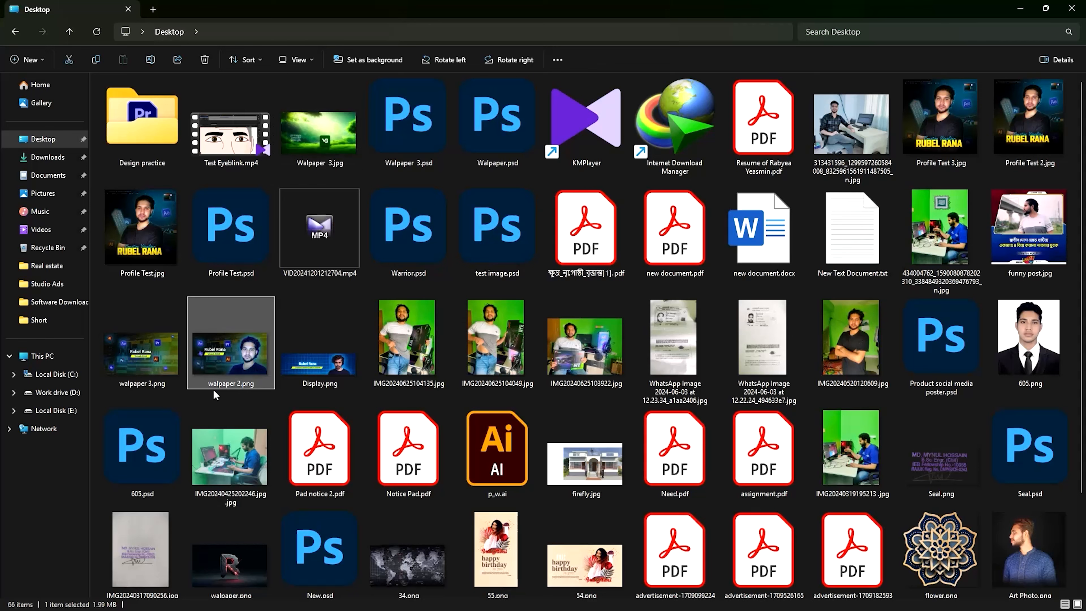
pyautogui.moveTo(131, 351); pyautogui.dragTo(560, 377)
pyautogui.hotkey('alt', 'Tab')
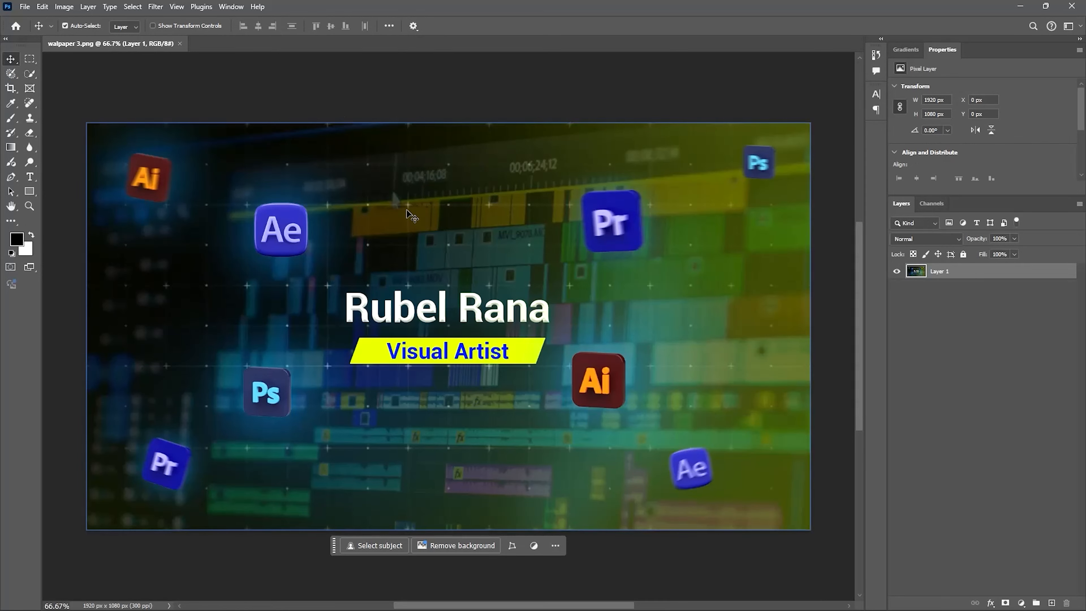
# Close walpaper 3.png and open Profile Test 2.jpg in Photoshop from a new File Explorer window on the Desktop folder.
pyautogui.hotkey('ctrl', 'w')
pyautogui.press('super+e')
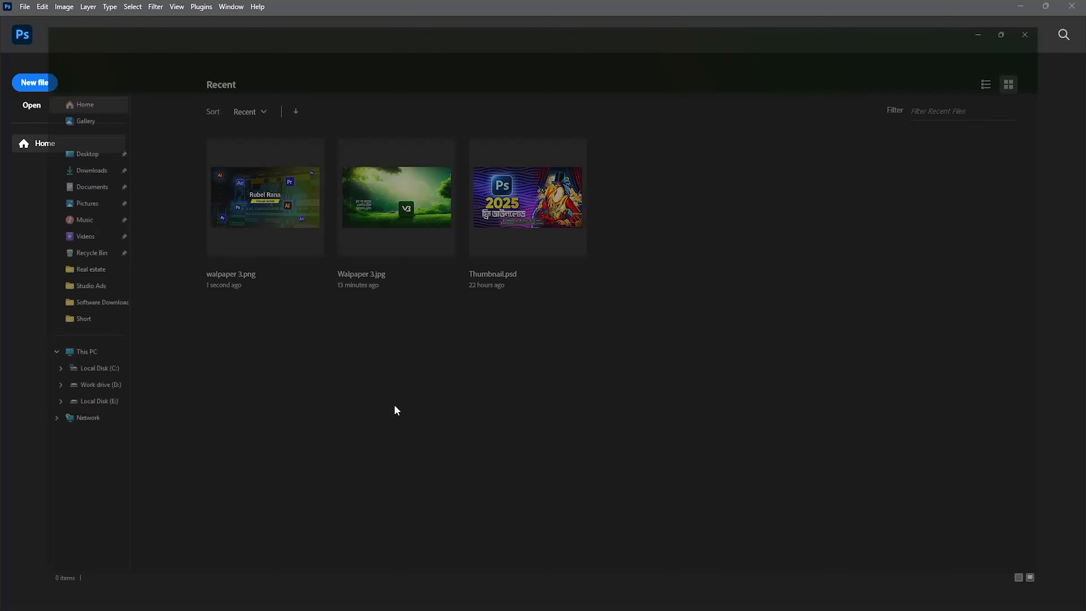
pyautogui.click(40, 139)
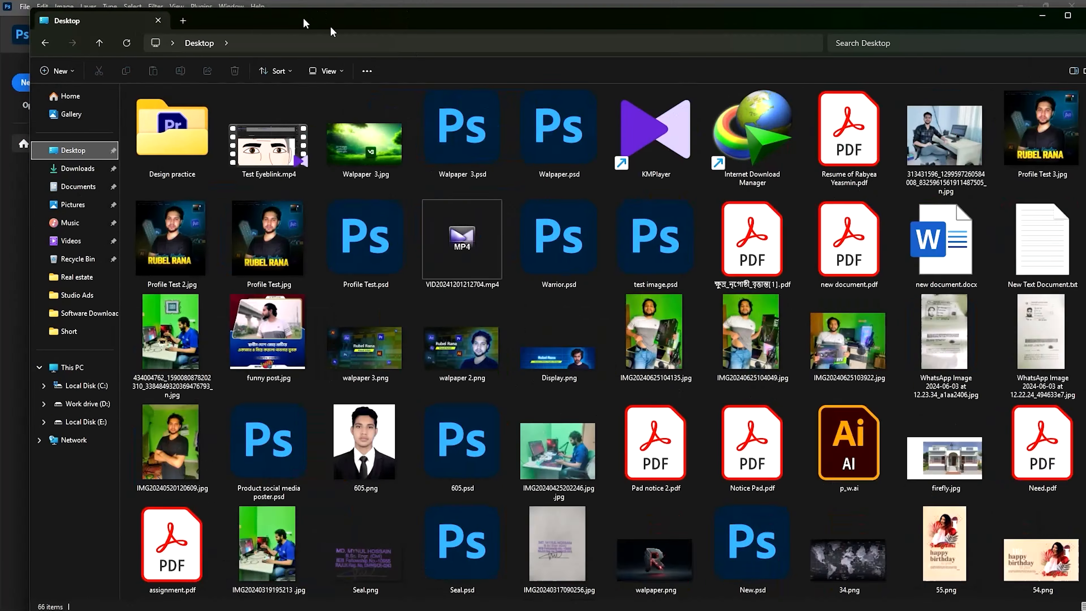
pyautogui.moveTo(330, 26); pyautogui.dragTo(871, 81)
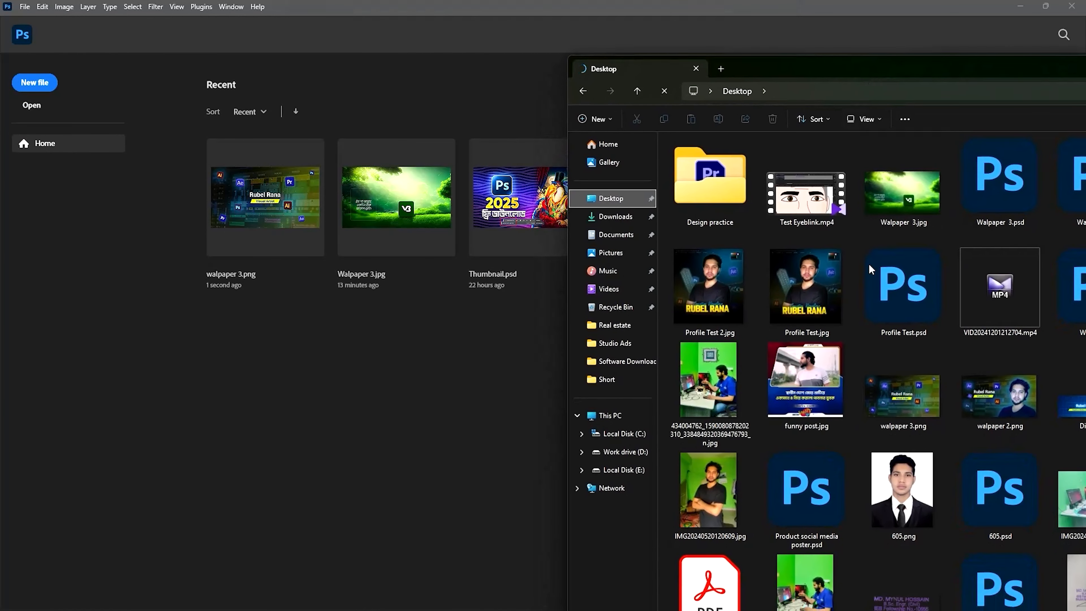
pyautogui.click(706, 315)
pyautogui.moveTo(632, 327); pyautogui.dragTo(260, 445)
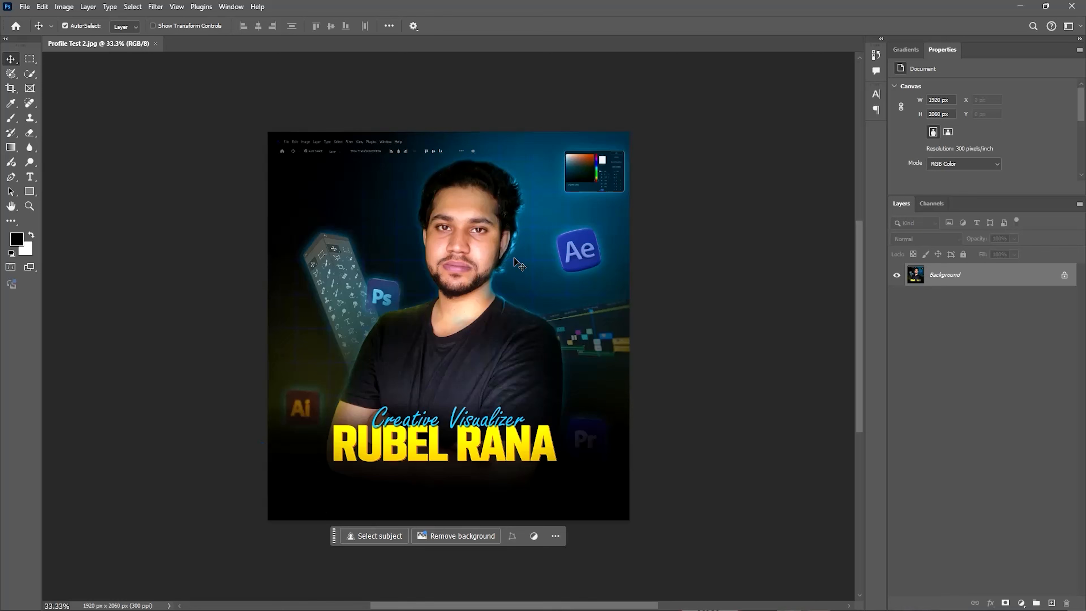
# Close Profile Test 2.jpg and use the Open command to load the Desktop photo of the man seated at a desk.
pyautogui.click(156, 43)
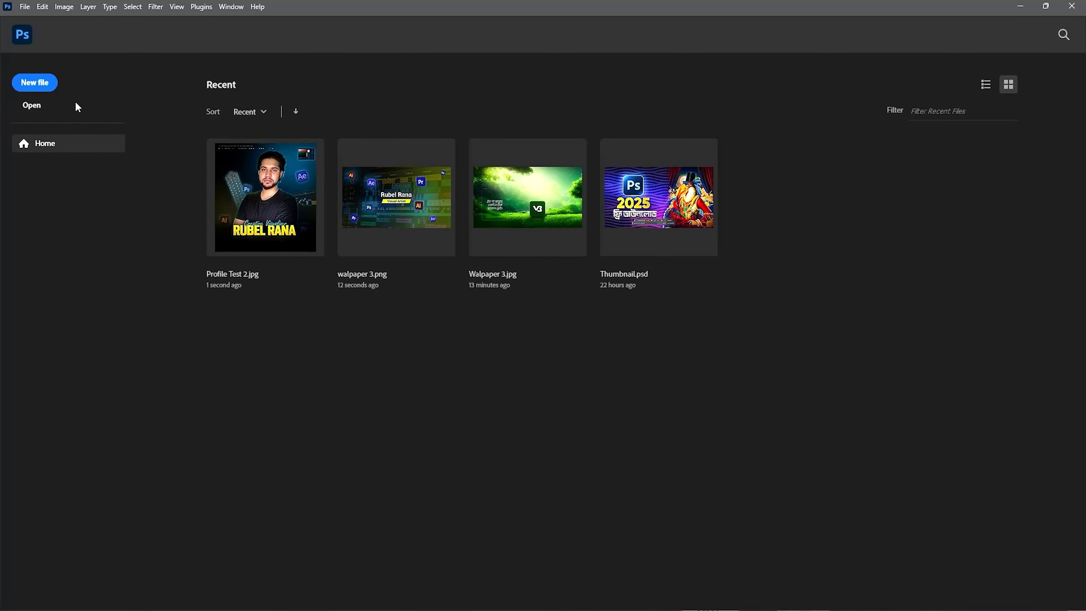
pyautogui.click(25, 6)
pyautogui.click(38, 31)
pyautogui.click(48, 133)
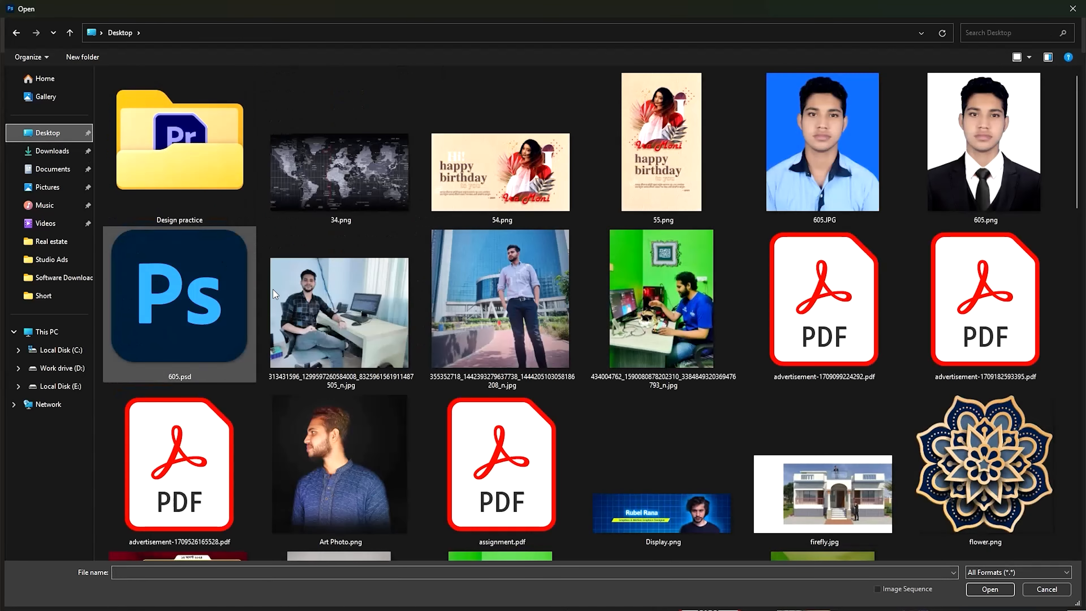
pyautogui.click(352, 310)
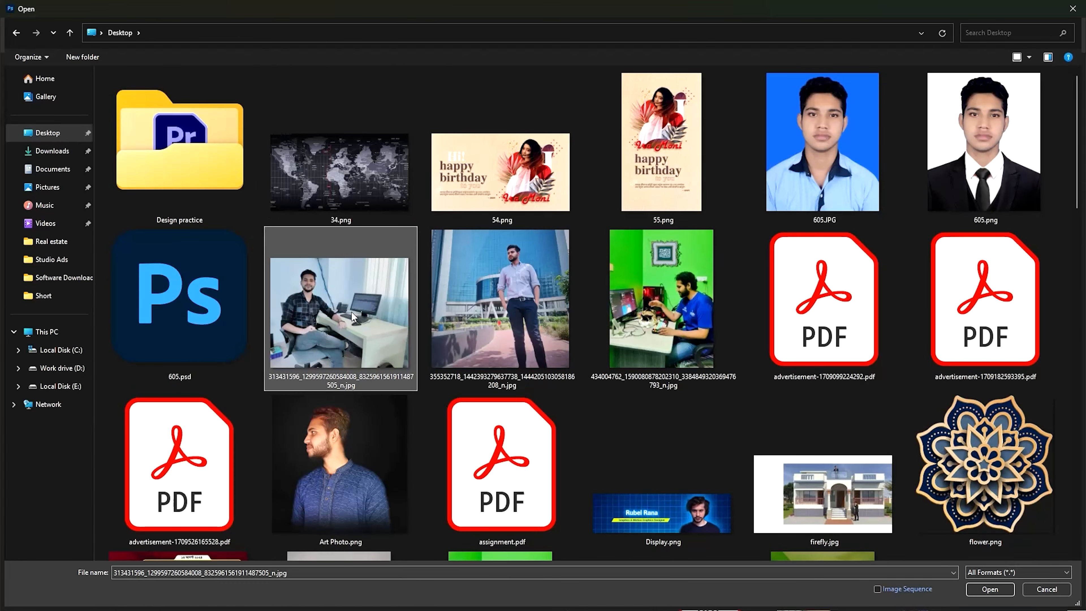
pyautogui.click(1001, 588)
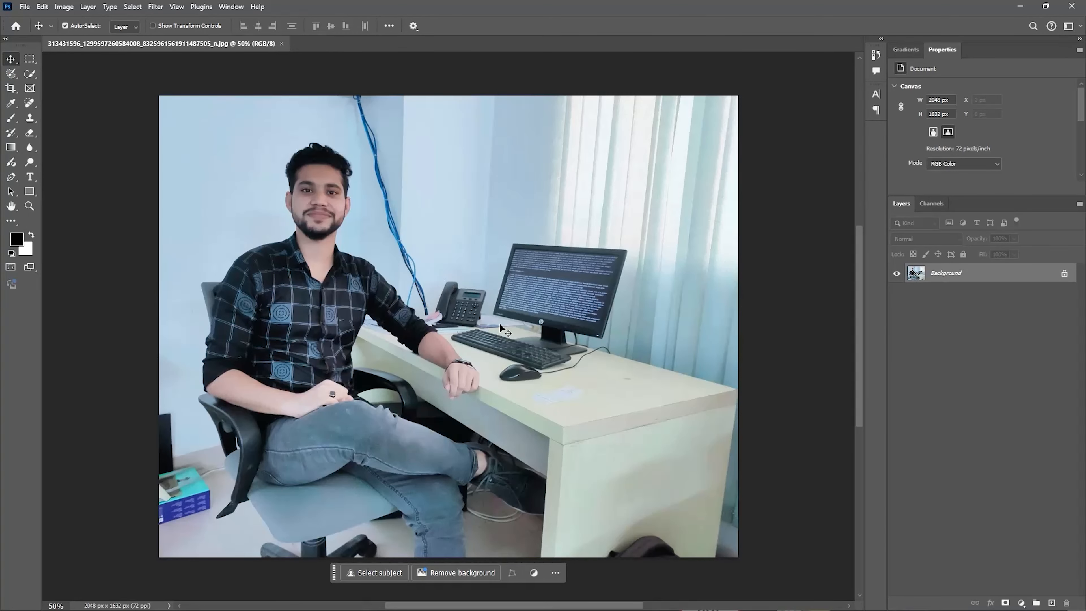
# Close the open photo and start a new document with its width set to 1908 pixels.
pyautogui.click(282, 44)
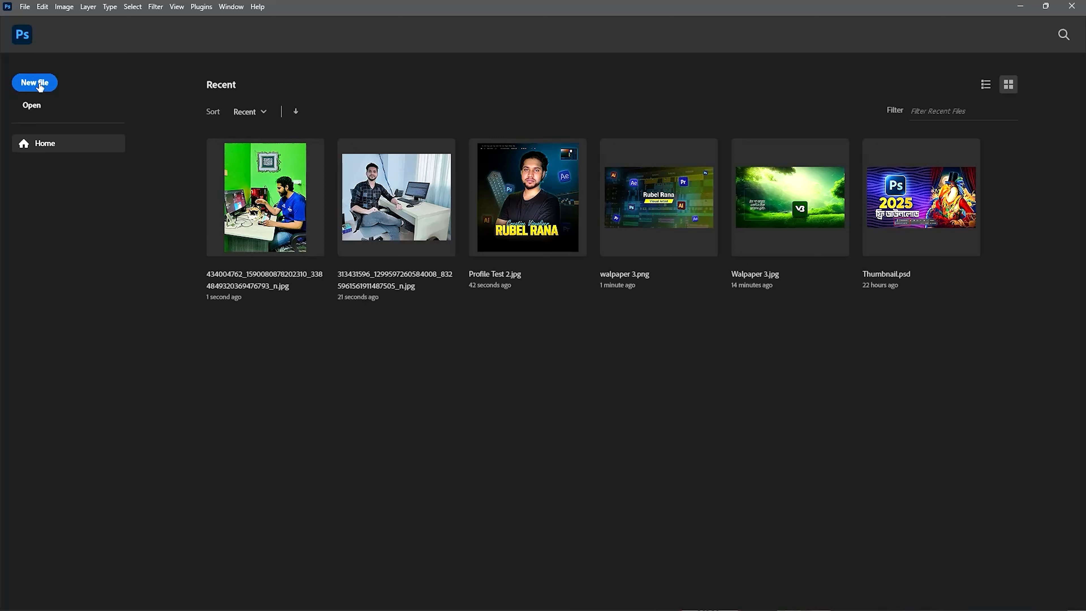
pyautogui.click(25, 6)
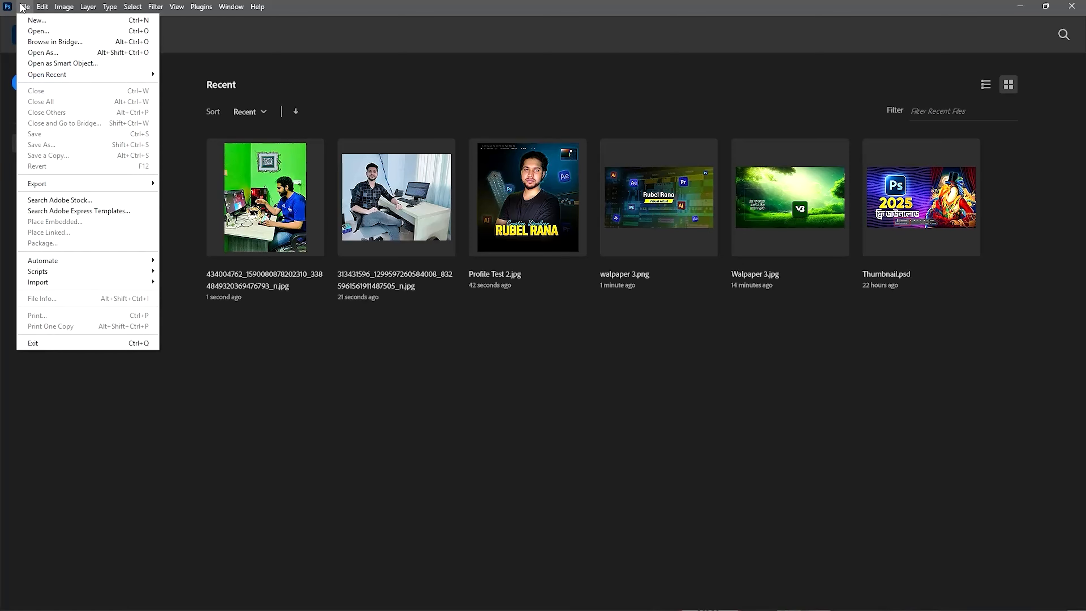
pyautogui.click(46, 22)
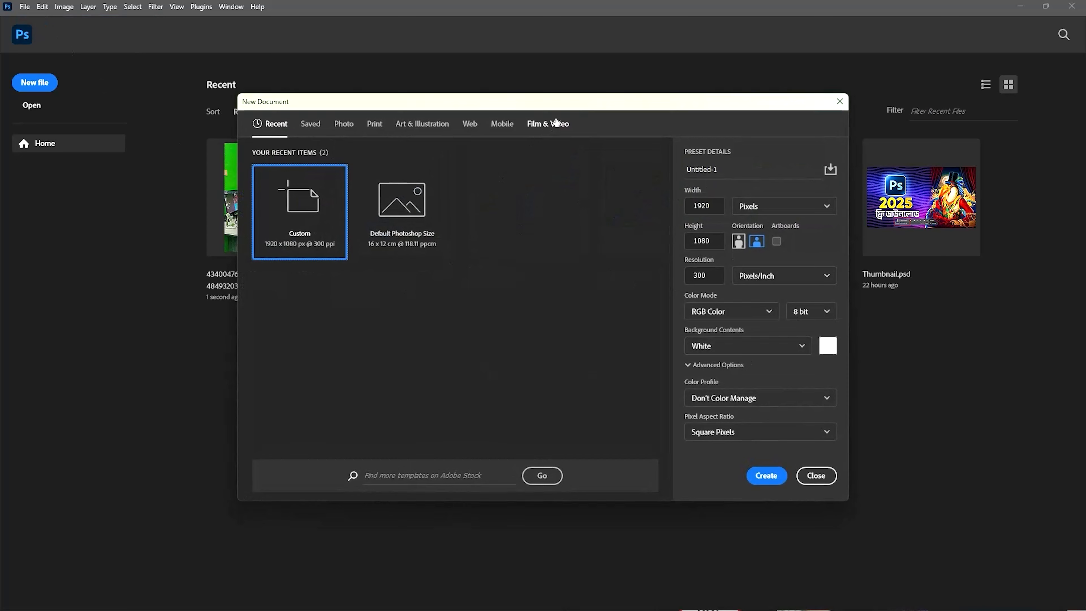
pyautogui.moveTo(517, 108); pyautogui.dragTo(485, 114)
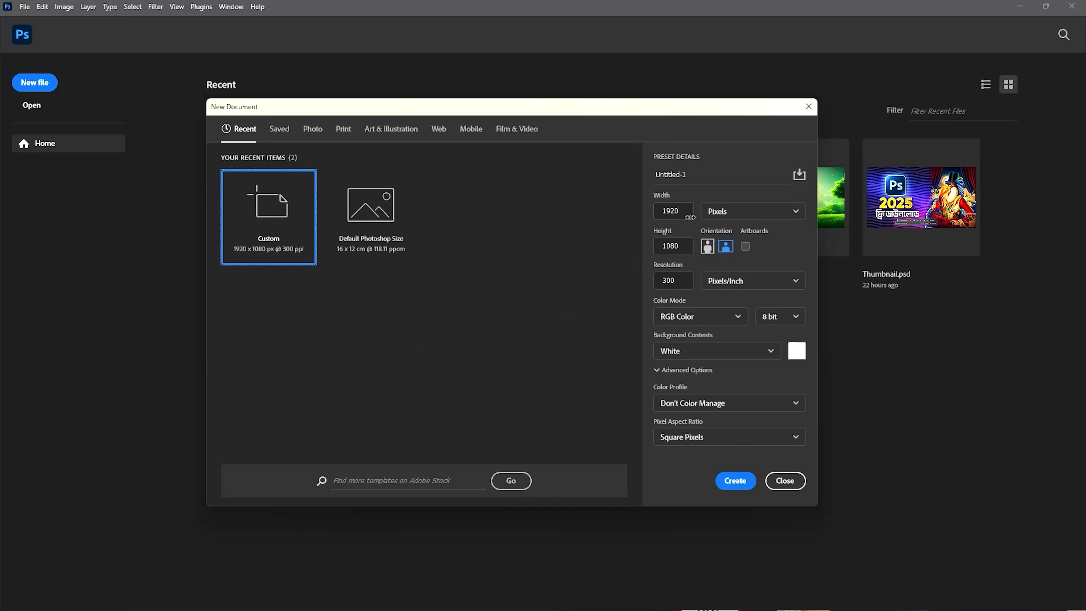
pyautogui.click(694, 208)
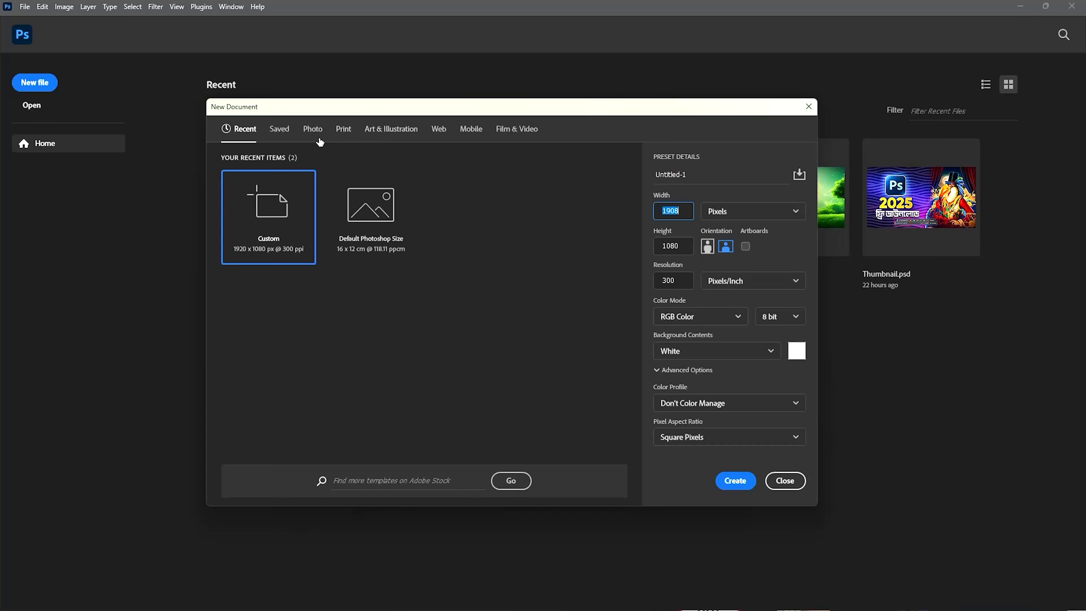
# Look at the A4 print preset and create the document from the HDTV 1080p film preset, 1920 x 1080 px at 72 ppi.
pyautogui.click(343, 130)
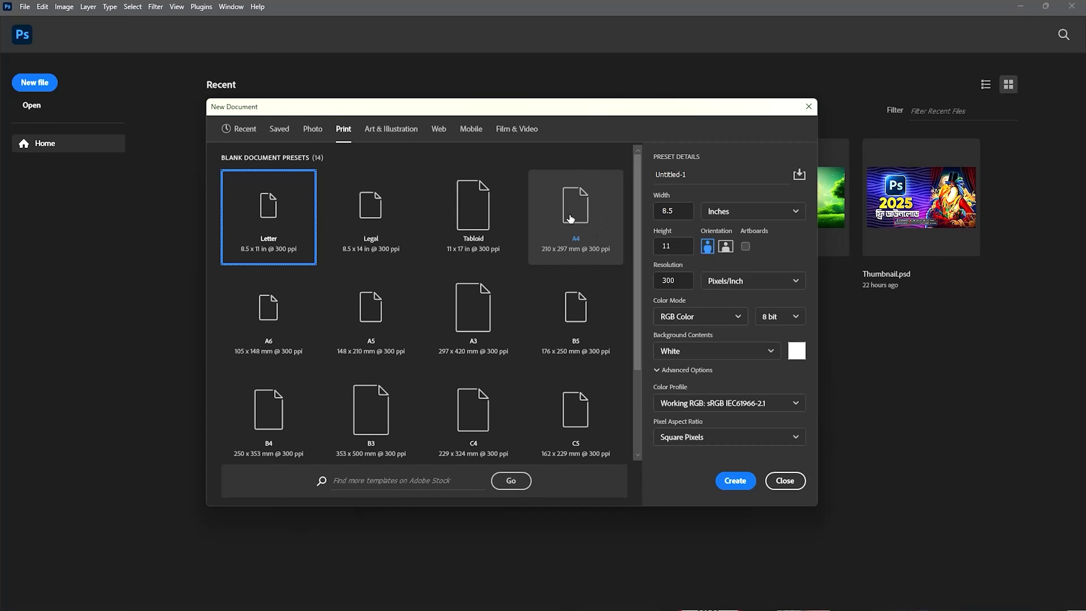
pyautogui.click(585, 231)
pyautogui.click(524, 133)
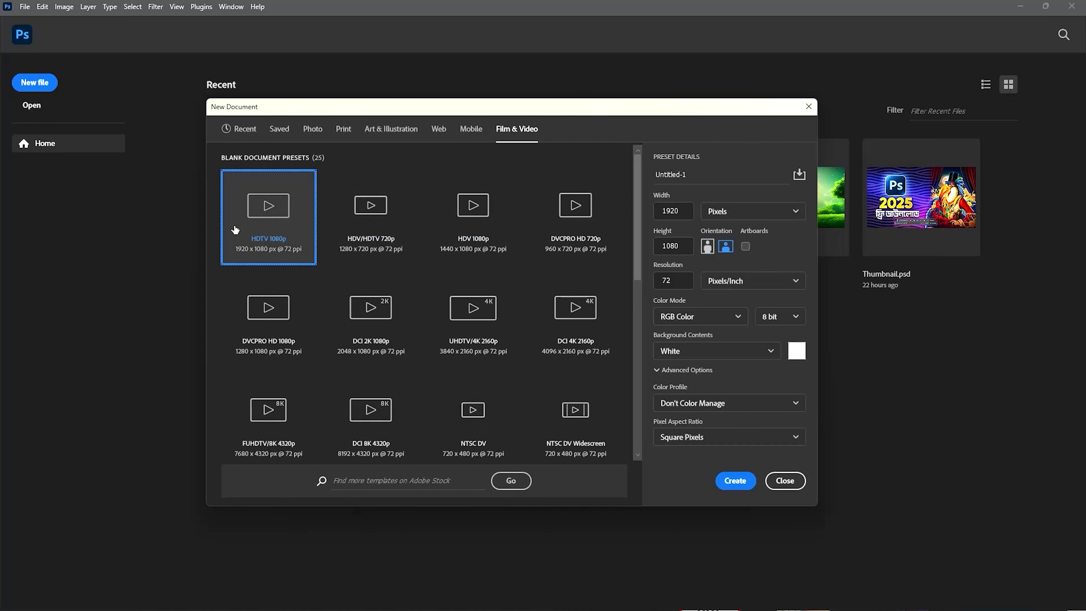
pyautogui.click(737, 483)
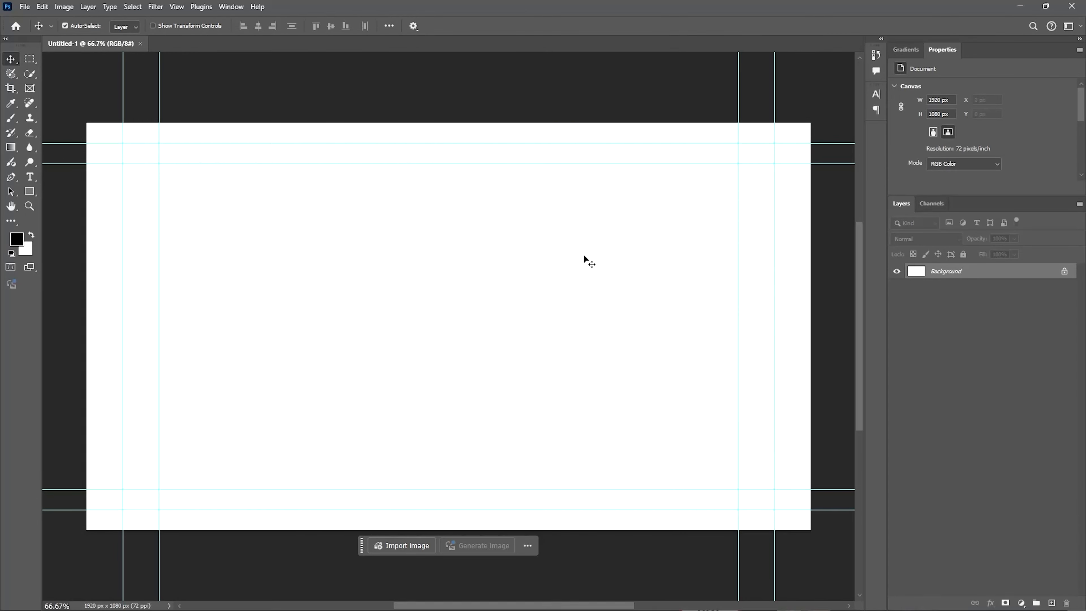
# Paint several thick black strokes across the white Background with the 464 px Brush and return to the Move tool.
pyautogui.press('b')
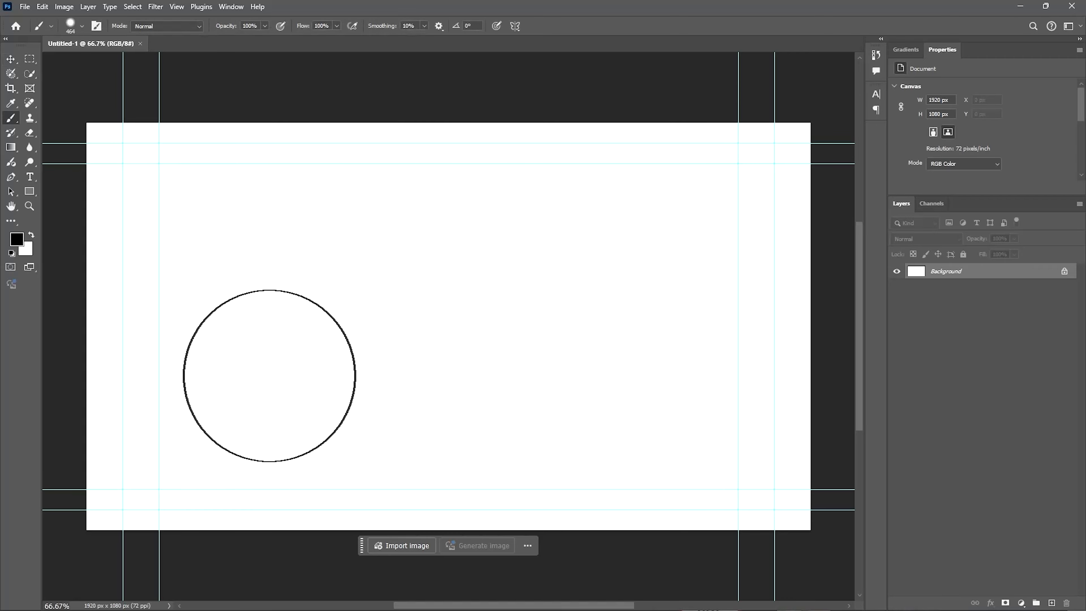
pyautogui.moveTo(269, 376)
pyautogui.mouseDown()
pyautogui.moveTo(705, 333)
pyautogui.moveTo(547, 324)
pyautogui.moveTo(410, 379)
pyautogui.moveTo(470, 505)
pyautogui.mouseUp()
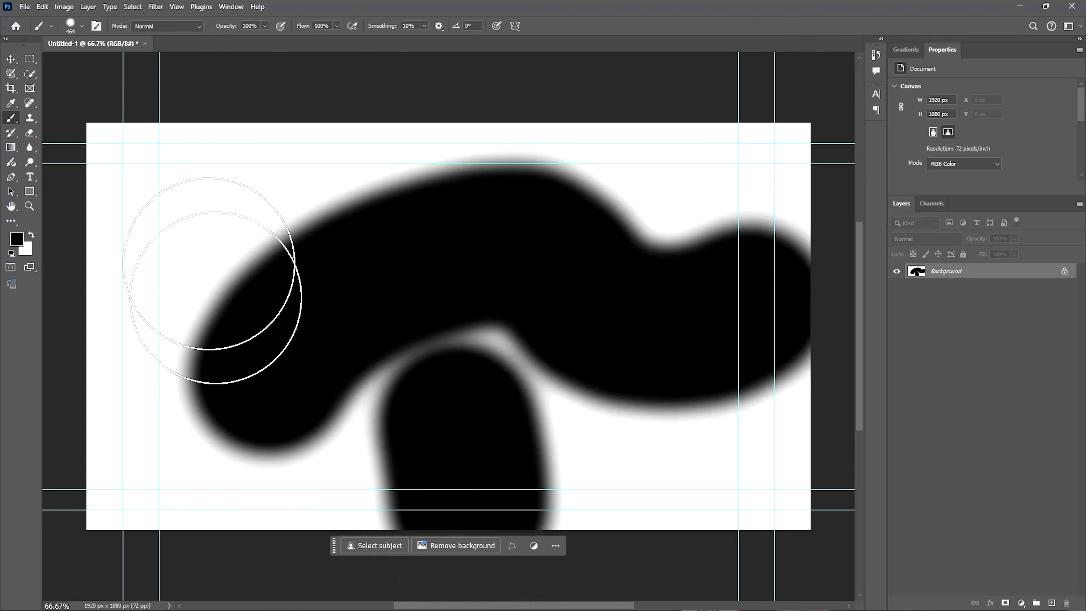
pyautogui.moveTo(192, 239); pyautogui.dragTo(130, 293)
pyautogui.moveTo(483, 126); pyautogui.dragTo(800, 133)
pyautogui.press('v')
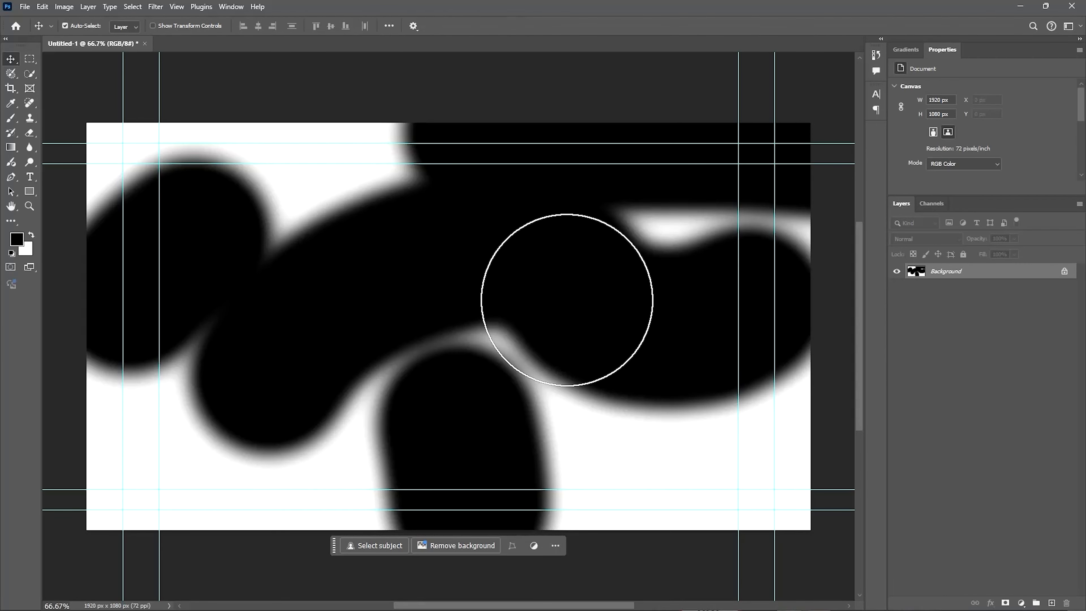